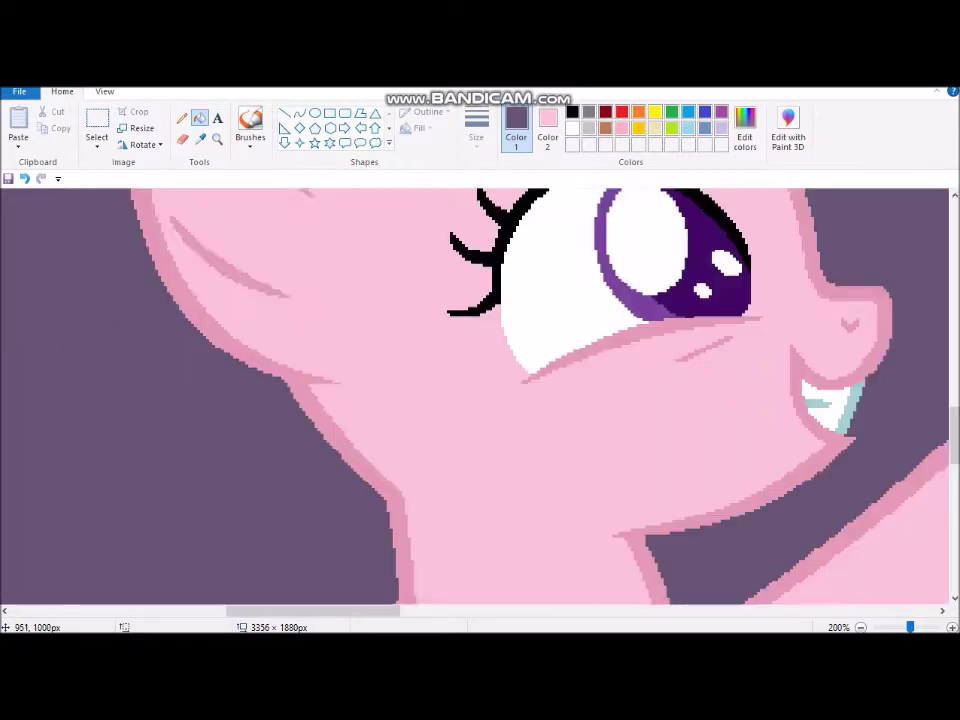
- Recolour the left pony's eye with a medium-blue iris and a dark blue pupil, eyelid line and lashes
{"action": "scroll", "coordinate": [475, 395], "scroll_direction": "right", "scroll_amount": 3}
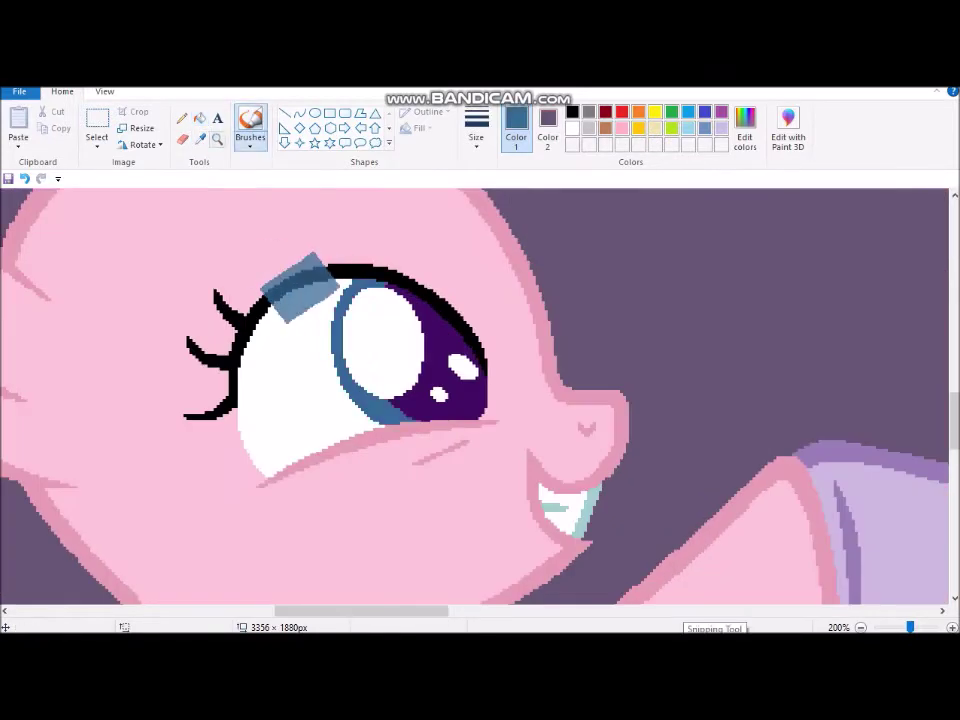
{"action": "left_click", "coordinate": [400, 285]}
{"action": "left_click", "coordinate": [450, 400]}
{"action": "scroll", "coordinate": [475, 395], "scroll_direction": "up", "scroll_amount": 2}
{"action": "right_click", "coordinate": [475, 395]}
{"action": "left_click", "coordinate": [420, 330]}
{"action": "left_click", "coordinate": [200, 138]}
{"action": "right_click", "coordinate": [420, 330]}
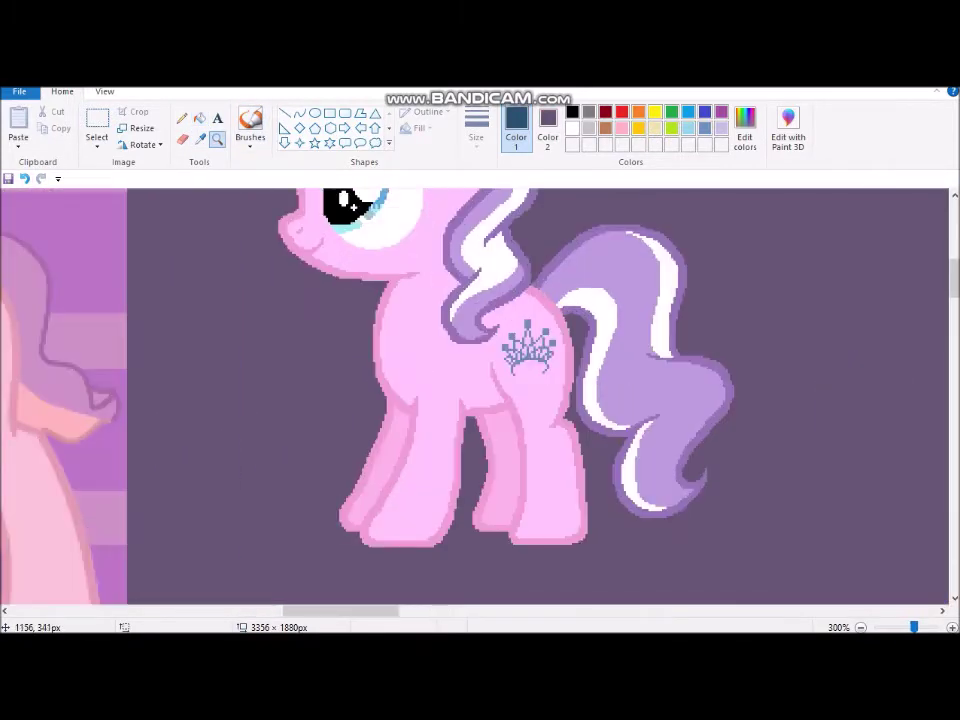
- Recolour the right pony's outlines and coat with the two pinks of the small reference pony
{"action": "scroll", "coordinate": [353, 205], "scroll_direction": "down", "scroll_amount": 10}
{"action": "scroll", "coordinate": [353, 205], "scroll_direction": "right", "scroll_amount": 10}
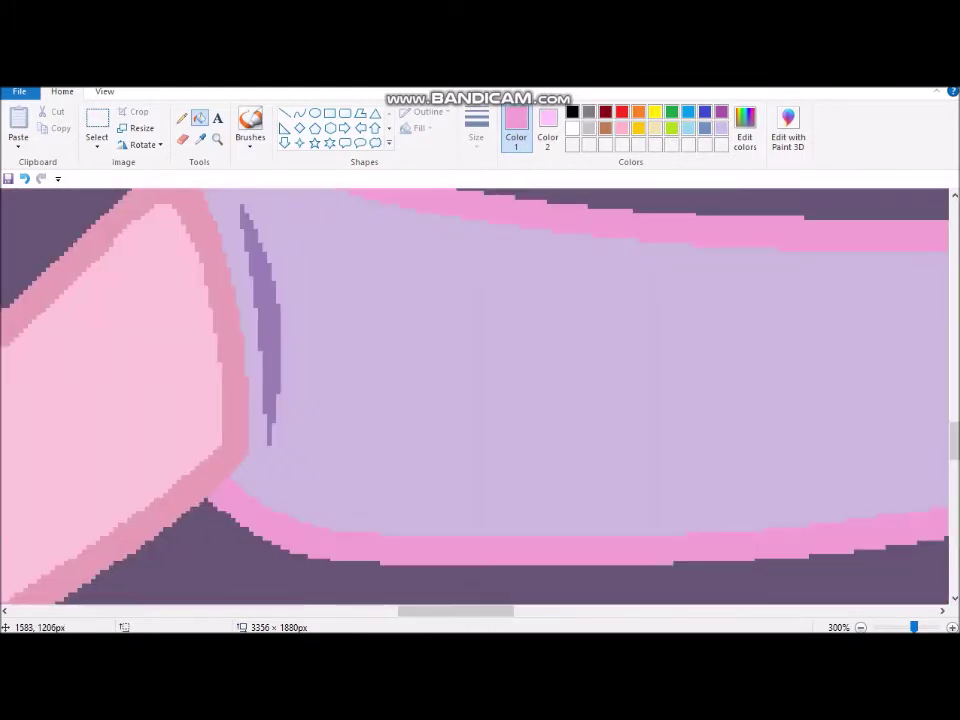
{"action": "scroll", "coordinate": [475, 395], "scroll_direction": "up", "scroll_amount": 5}
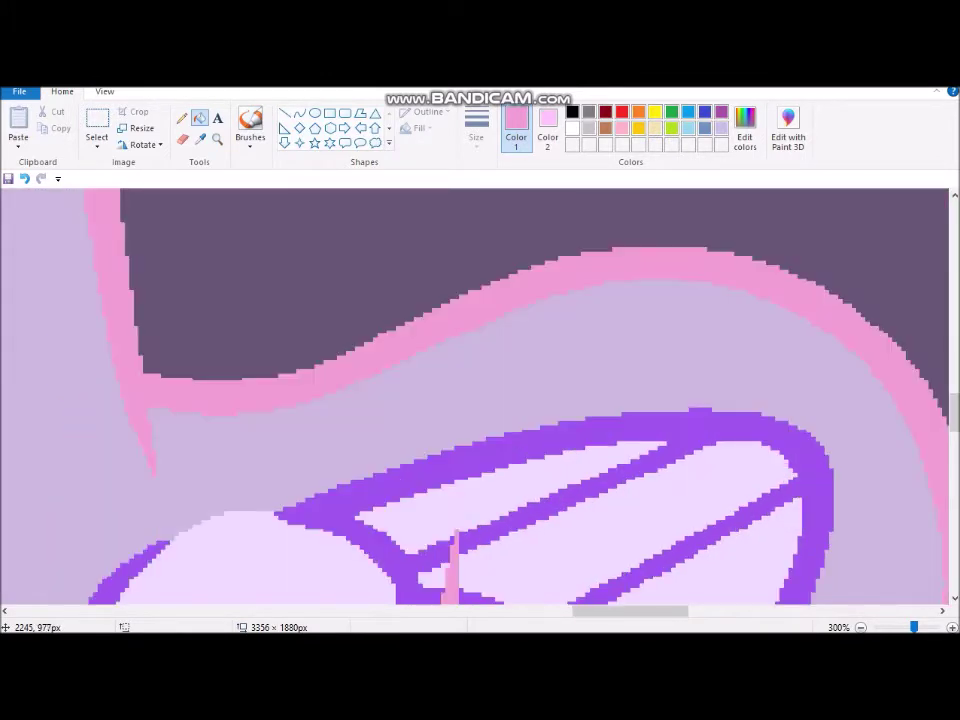
{"action": "scroll", "coordinate": [475, 395], "scroll_direction": "down", "scroll_amount": 3}
{"action": "scroll", "coordinate": [475, 395], "scroll_direction": "up", "scroll_amount": 10}
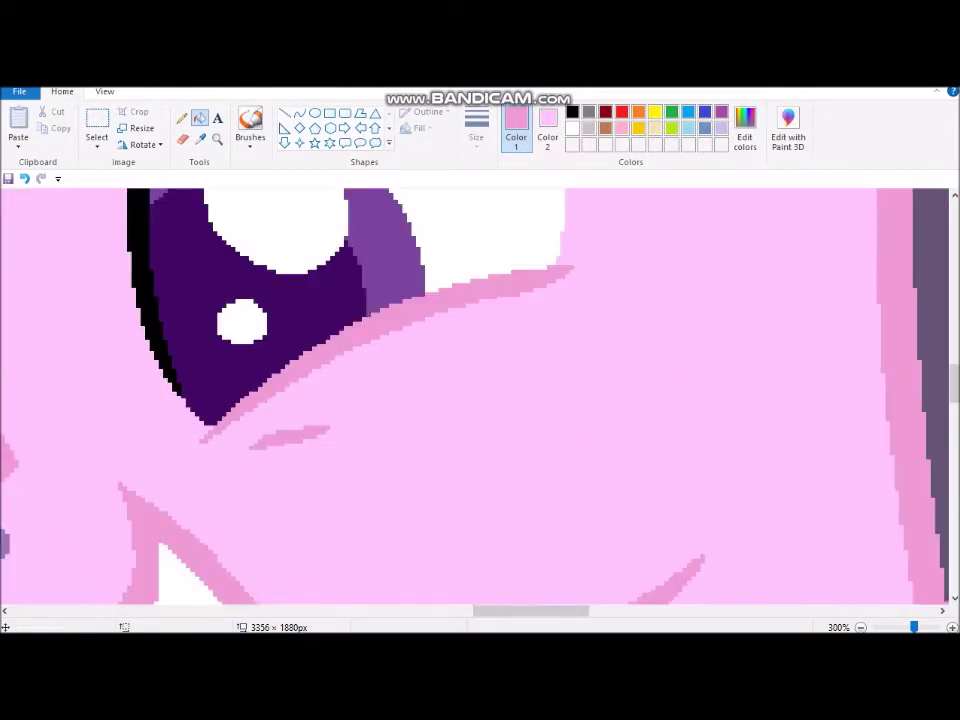
{"action": "scroll", "coordinate": [475, 395], "scroll_direction": "down", "scroll_amount": 1}
{"action": "scroll", "coordinate": [457, 331], "scroll_direction": "down", "scroll_amount": 5}
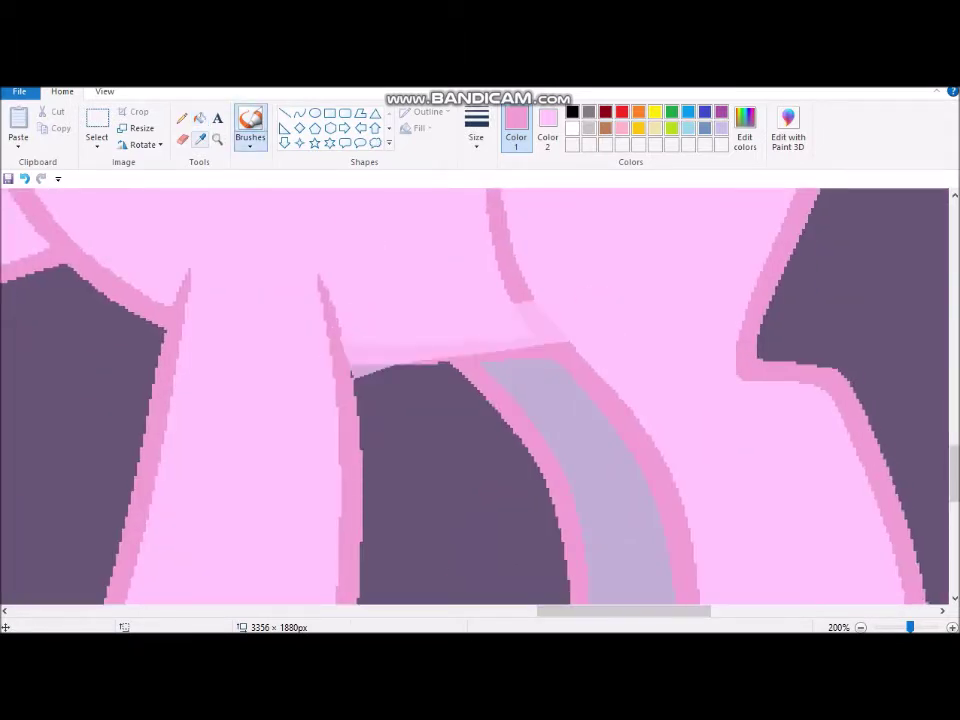
{"action": "scroll", "coordinate": [457, 331], "scroll_direction": "down", "scroll_amount": 2}
{"action": "left_click", "coordinate": [457, 331]}
{"action": "scroll", "coordinate": [475, 395], "scroll_direction": "down", "scroll_amount": 10}
- Try to draw two thick, slanted lime highlight lines across the right pony's iris
{"action": "left_click", "coordinate": [285, 113]}
{"action": "left_click", "coordinate": [672, 128]}
{"action": "left_click", "coordinate": [476, 130]}
{"action": "left_click", "coordinate": [442, 263]}
{"action": "left_click_drag", "start_coordinate": [447, 478], "coordinate": [507, 322]}
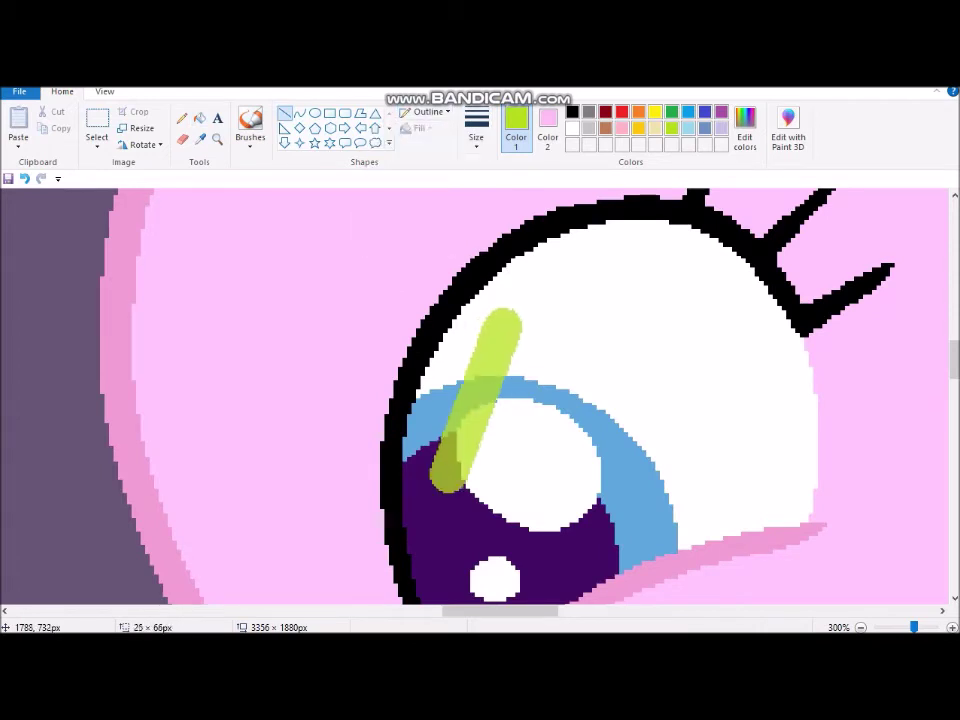
{"action": "left_click_drag", "start_coordinate": [497, 520], "coordinate": [586, 346]}
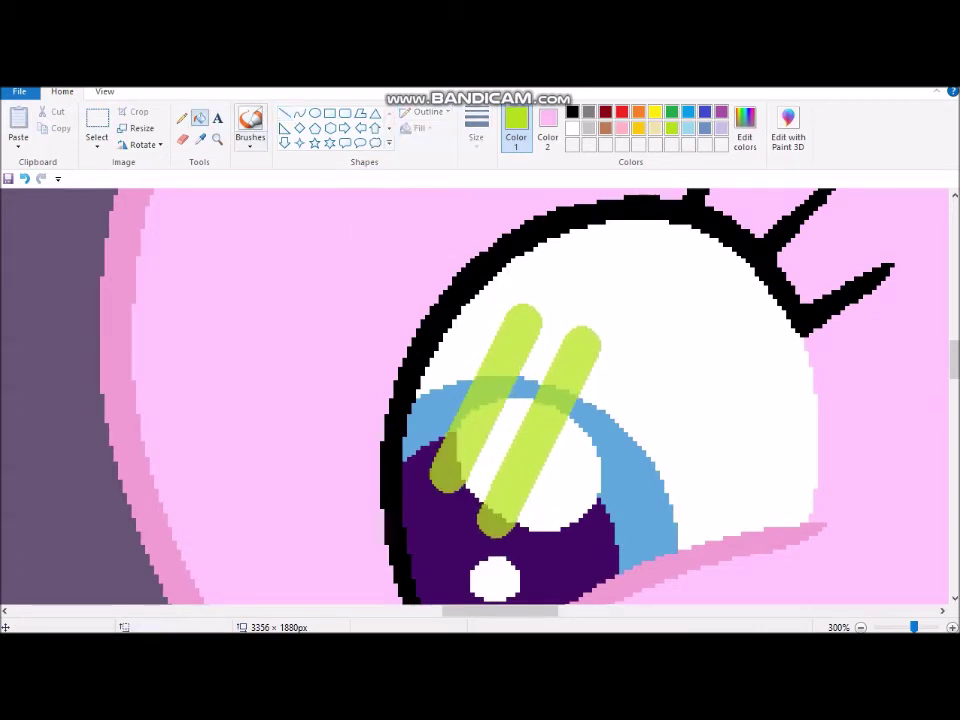
{"action": "key", "text": "ctrl+z"}
{"action": "key", "text": "ctrl+z"}
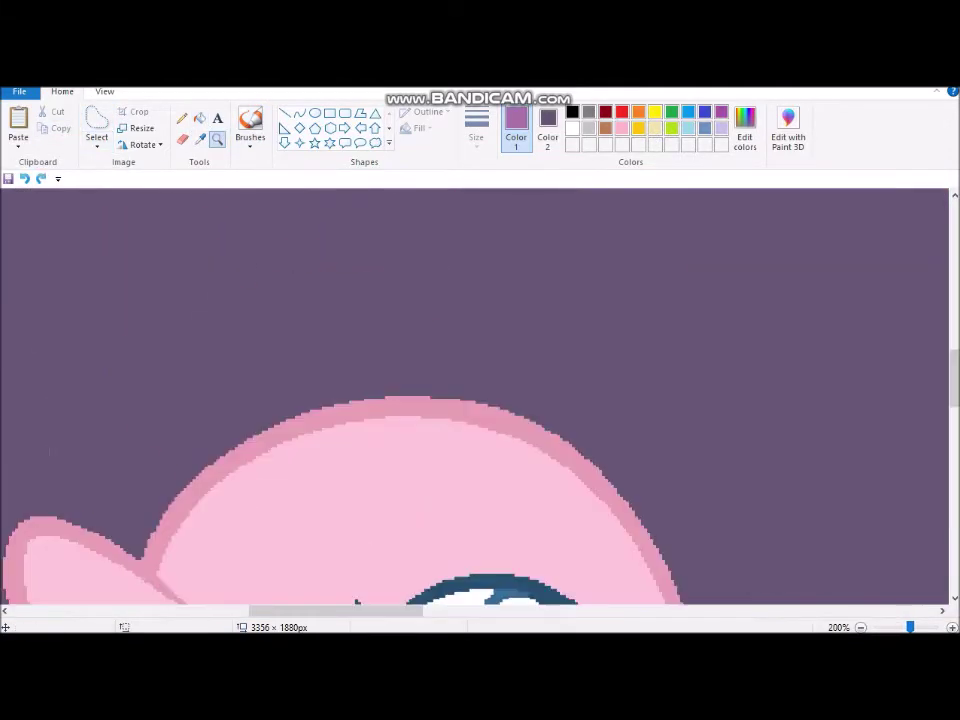
- Draw the left pony's fringe as a thick blue curve across the forehead, plus a short curve about 14 × 116 px rising from the ear
{"action": "scroll", "coordinate": [357, 560], "scroll_direction": "down", "scroll_amount": 1}
{"action": "left_click_drag", "start_coordinate": [103, 497], "coordinate": [621, 321]}
{"action": "left_click_drag", "start_coordinate": [362, 409], "coordinate": [430, 330]}
{"action": "left_click_drag", "start_coordinate": [560, 330], "coordinate": [575, 320]}
{"action": "scroll", "coordinate": [475, 400], "scroll_direction": "left", "scroll_amount": 5}
{"action": "scroll", "coordinate": [480, 400], "scroll_direction": "up", "scroll_amount": 2}
{"action": "left_click_drag", "start_coordinate": [267, 360], "coordinate": [257, 540]}
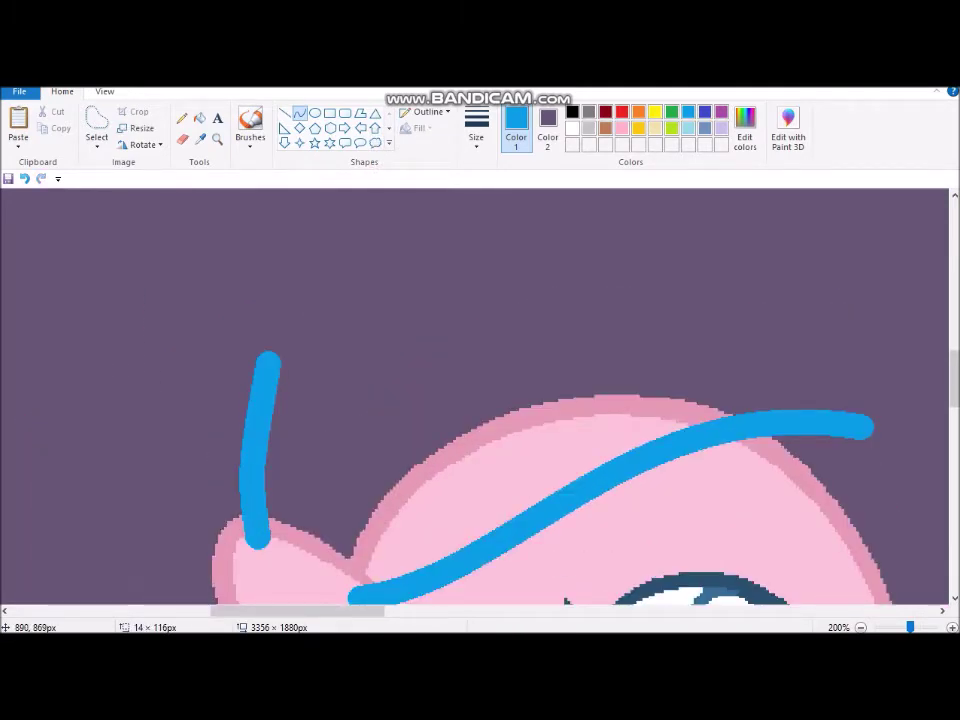
- Draw the left pony's crown as a blue arc over the head and down in front of the face
{"action": "scroll", "coordinate": [294, 443], "scroll_direction": "down", "scroll_amount": 1}
{"action": "scroll", "coordinate": [300, 400], "scroll_direction": "up", "scroll_amount": 3}
{"action": "left_click_drag", "start_coordinate": [150, 400], "coordinate": [558, 527]}
{"action": "left_click_drag", "start_coordinate": [330, 450], "coordinate": [563, 202]}
{"action": "scroll", "coordinate": [480, 400], "scroll_direction": "down", "scroll_amount": 3}
{"action": "scroll", "coordinate": [480, 400], "scroll_direction": "up", "scroll_amount": 3}
{"action": "scroll", "coordinate": [480, 400], "scroll_direction": "up", "scroll_amount": 2}
- Overlay the copied pony outlines on the blue mane curves at the left pony's ear
{"action": "left_click", "coordinate": [199, 118]}
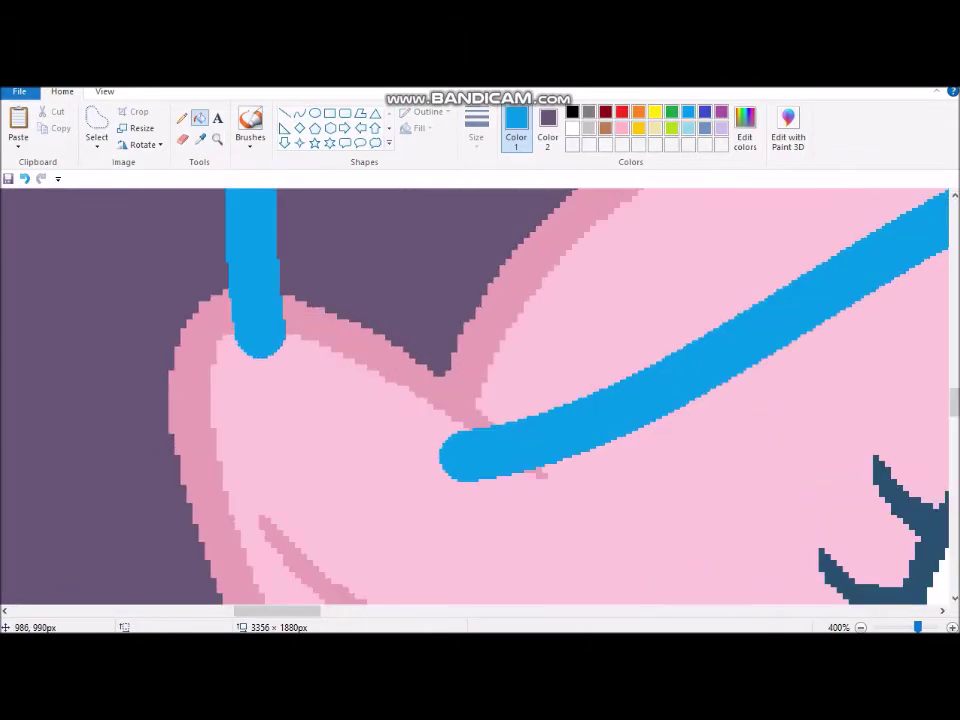
{"action": "key", "text": "ctrl+v"}
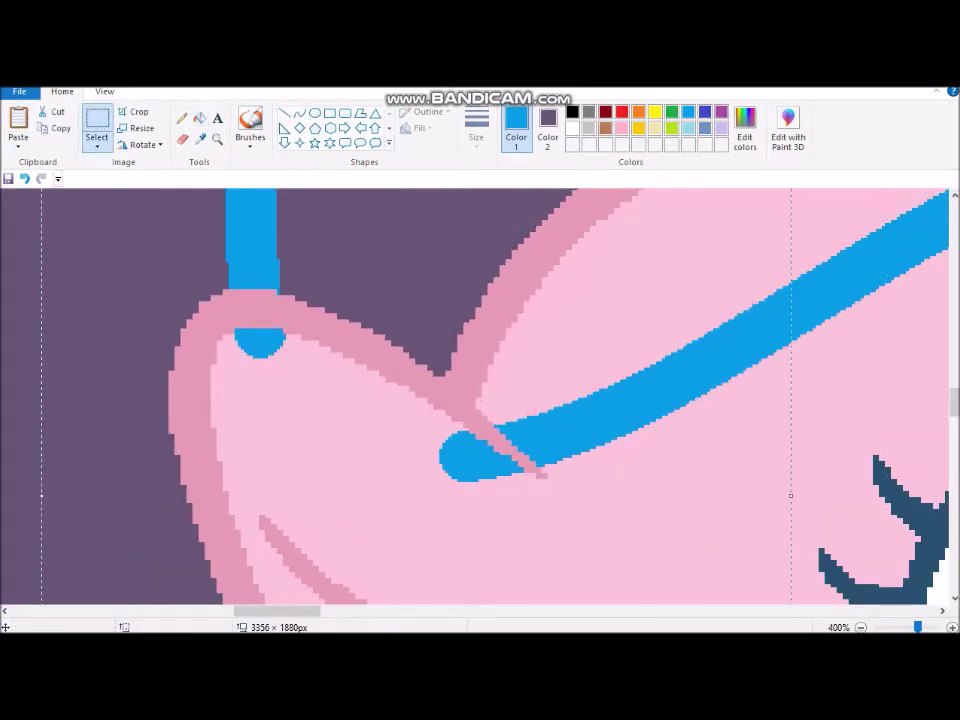
{"action": "left_click", "coordinate": [600, 520]}
- Select the whole picture transparently with the coat areas set to the background colour, and restore the pink coat
{"action": "scroll", "coordinate": [480, 400], "scroll_direction": "down", "scroll_amount": 3, "text": "ctrl"}
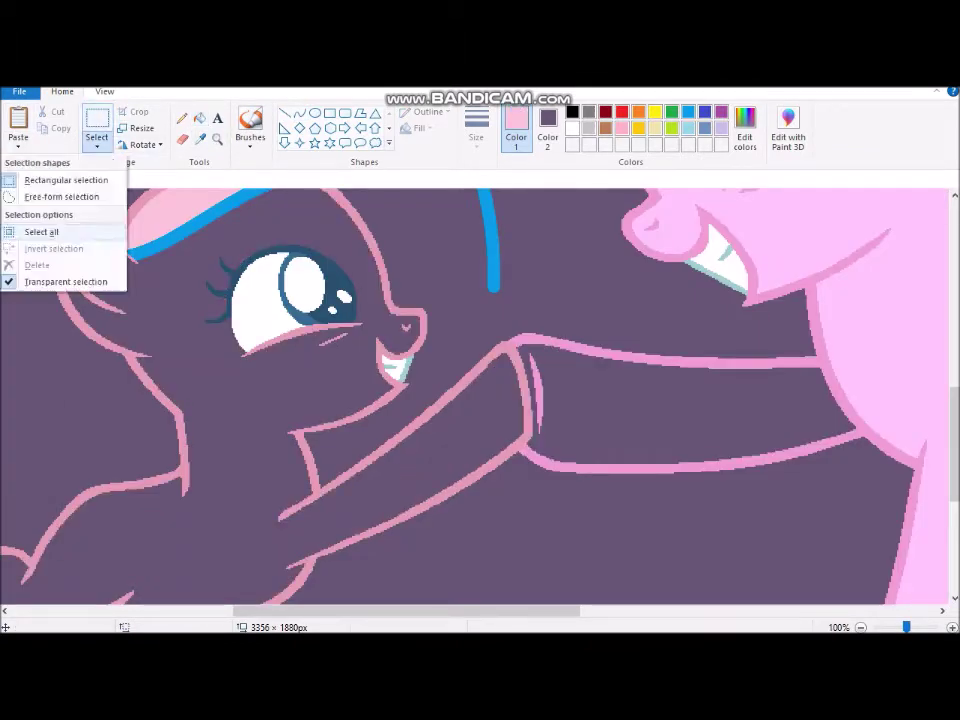
{"action": "left_click", "coordinate": [460, 300]}
{"action": "left_click", "coordinate": [150, 420]}
{"action": "left_click", "coordinate": [217, 138]}
{"action": "left_click", "coordinate": [400, 350]}
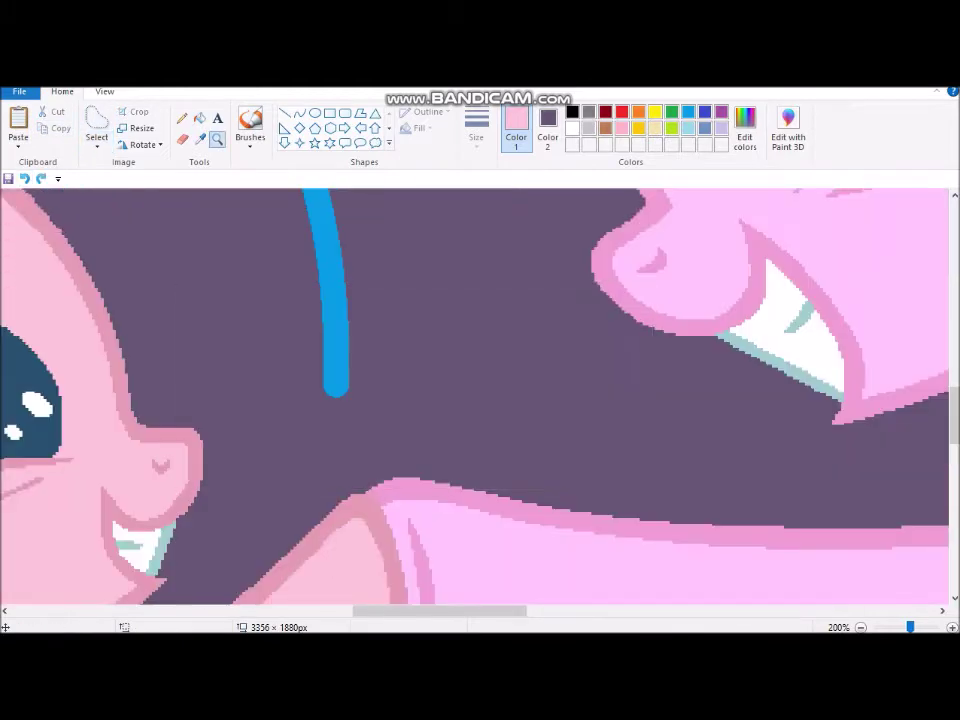
- Draw blue curves for the mane's front curl and the strand sweeping under the left pony's chin, and paste the body outlines over them
{"action": "left_click_drag", "start_coordinate": [340, 400], "coordinate": [476, 386]}
{"action": "scroll", "coordinate": [480, 400], "scroll_direction": "up", "scroll_amount": 2}
{"action": "scroll", "coordinate": [480, 400], "scroll_direction": "down", "scroll_amount": 5}
{"action": "left_click_drag", "start_coordinate": [470, 190], "coordinate": [75, 400]}
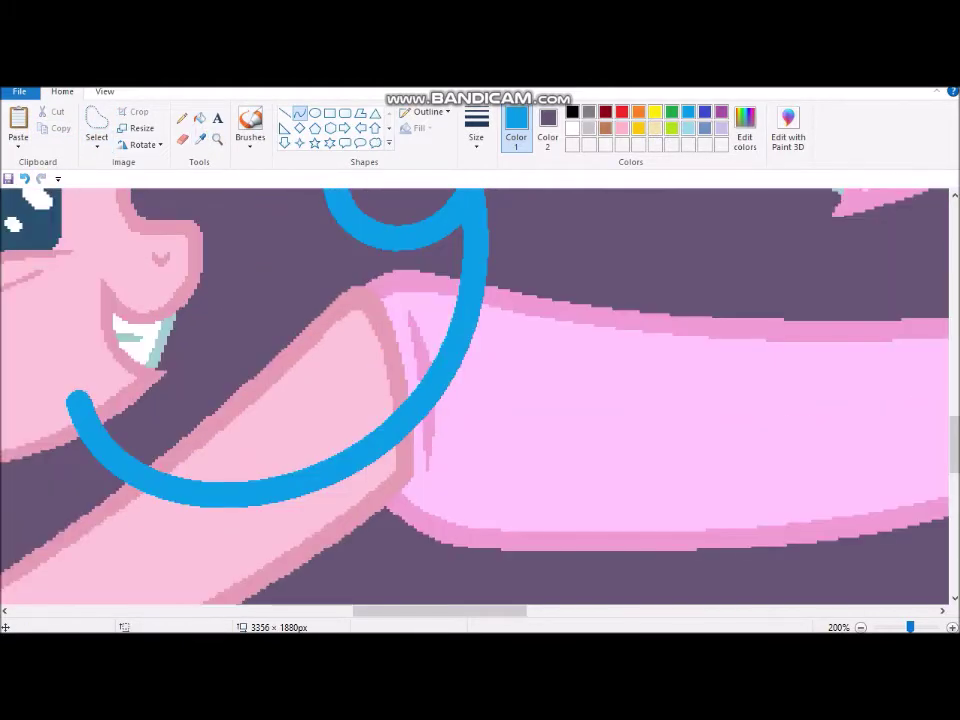
{"action": "left_click", "coordinate": [655, 111]}
{"action": "left_click_drag", "start_coordinate": [155, 465], "coordinate": [400, 400]}
{"action": "key", "text": "ctrl+v"}
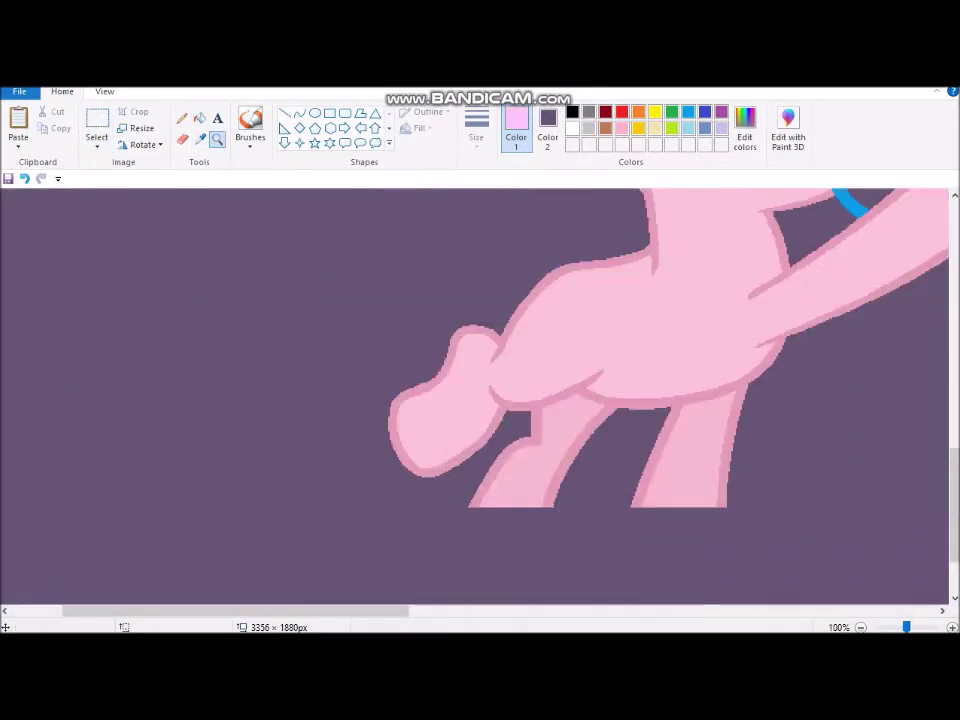
{"action": "left_click", "coordinate": [97, 145]}
{"action": "left_click", "coordinate": [61, 196]}
{"action": "left_click_drag", "start_coordinate": [590, 230], "coordinate": [355, 440]}
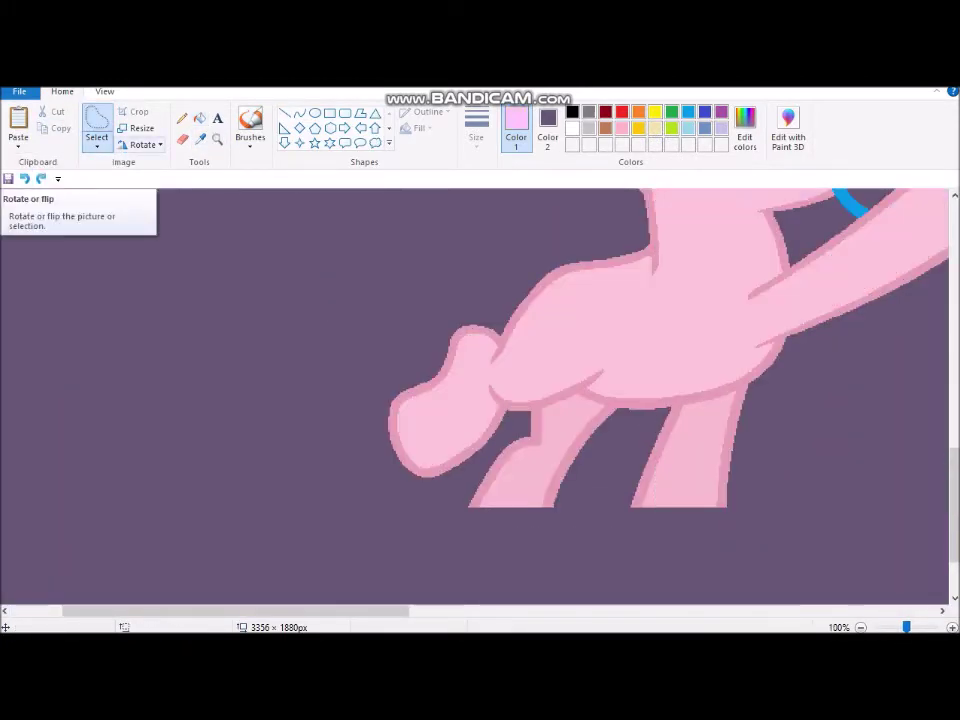
- Draw the left pony's tail as a thick blue arch rising from the haunch and ending in an upturned hook
{"action": "left_click", "coordinate": [688, 112]}
{"action": "left_click", "coordinate": [299, 113]}
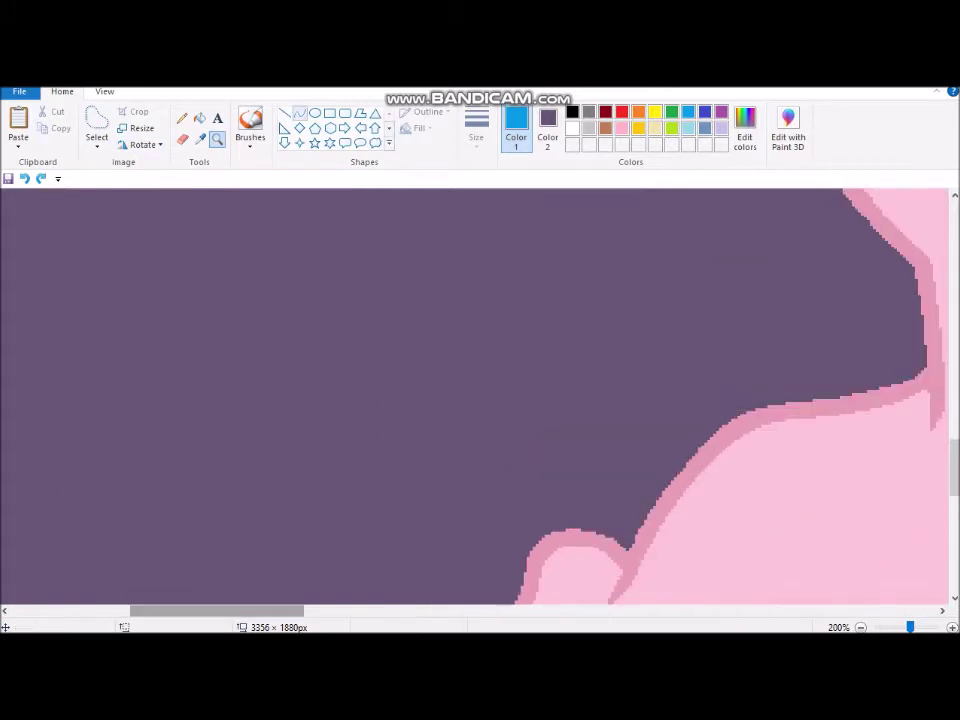
{"action": "left_click_drag", "start_coordinate": [340, 497], "coordinate": [707, 463]}
{"action": "left_click_drag", "start_coordinate": [523, 480], "coordinate": [560, 283]}
{"action": "scroll", "coordinate": [480, 400], "scroll_direction": "down", "scroll_amount": 2}
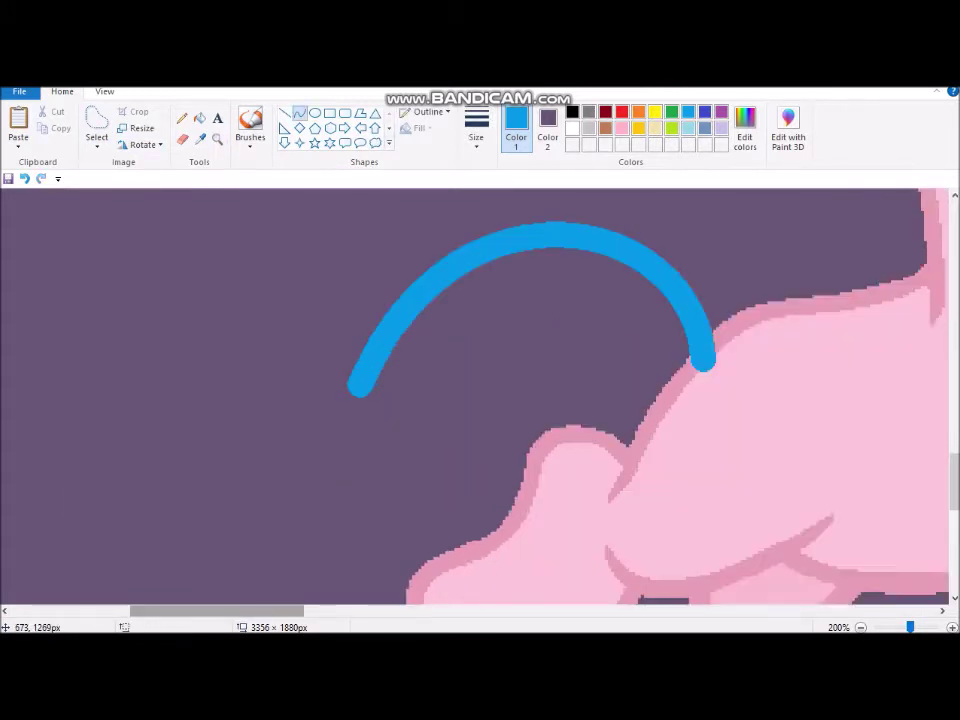
{"action": "left_click_drag", "start_coordinate": [420, 300], "coordinate": [250, 460]}
- Try to draw the tail's lower edge in blue, from the hooked tip and then from the haunch
{"action": "left_click_drag", "start_coordinate": [255, 360], "coordinate": [490, 425]}
{"action": "left_click_drag", "start_coordinate": [372, 392], "coordinate": [150, 500]}
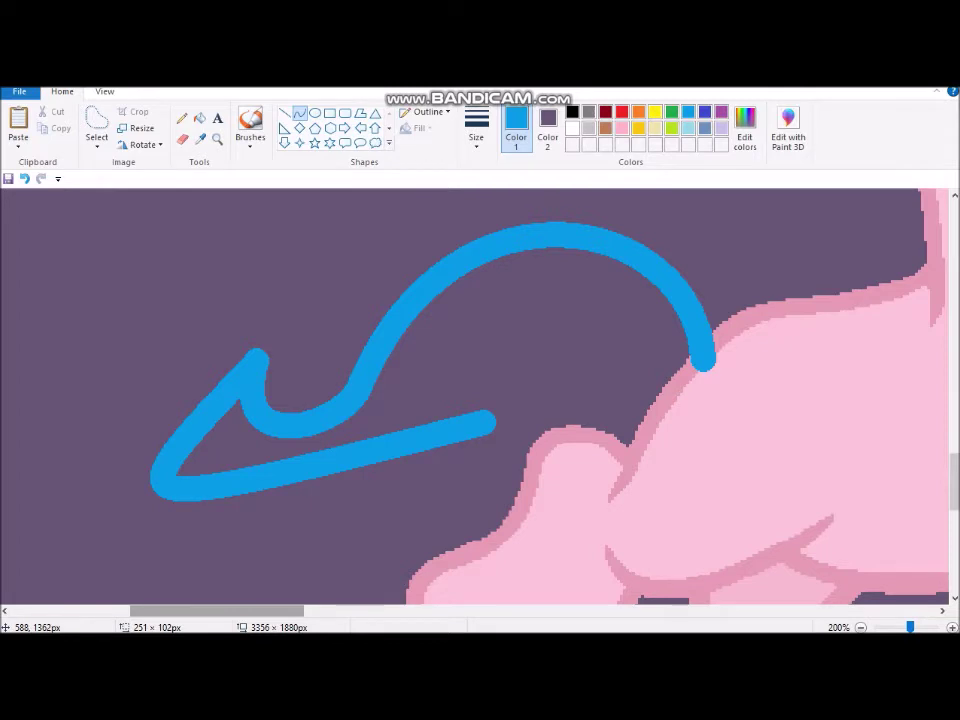
{"action": "key", "text": "ctrl+z"}
{"action": "left_click_drag", "start_coordinate": [429, 504], "coordinate": [675, 407]}
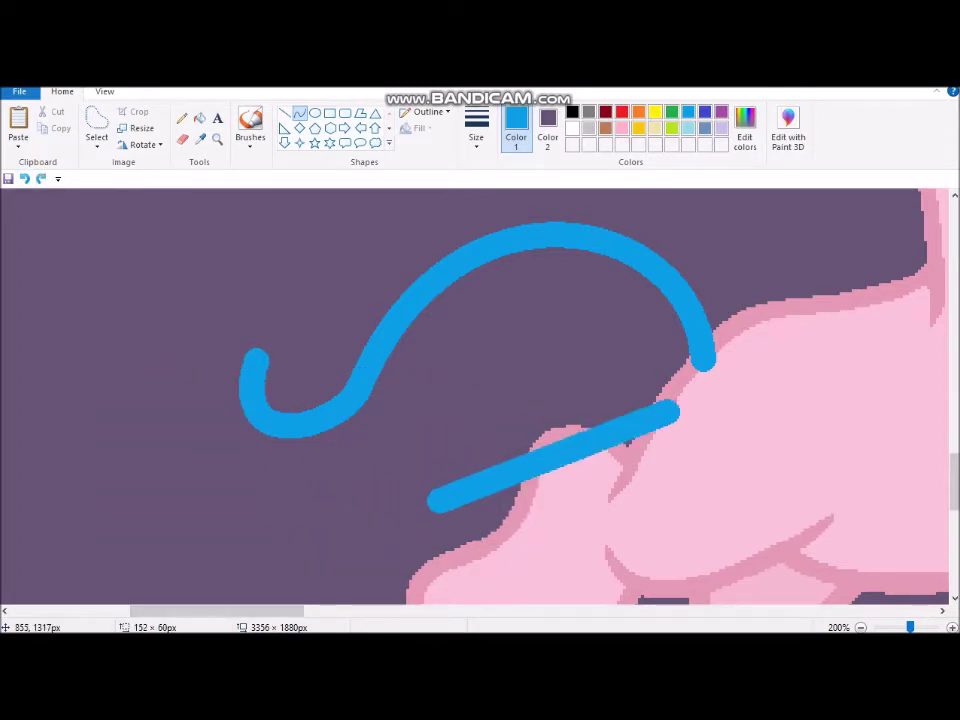
{"action": "key", "text": "ctrl+z"}
- Draw the tail's outer edge as a blue curve running downward from the hooked tip
{"action": "scroll", "coordinate": [480, 400], "scroll_direction": "down", "scroll_amount": 3}
{"action": "left_click_drag", "start_coordinate": [265, 195], "coordinate": [450, 430]}
{"action": "key", "text": "ctrl+z"}
{"action": "scroll", "coordinate": [445, 568], "scroll_direction": "up", "scroll_amount": 3}
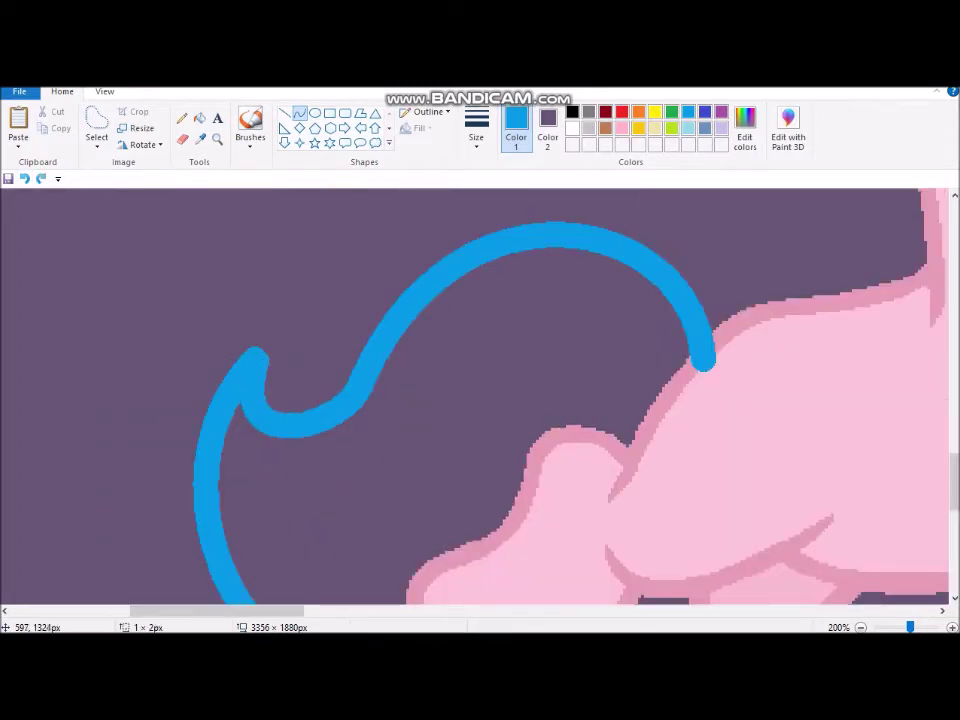
{"action": "scroll", "coordinate": [700, 480], "scroll_direction": "up", "scroll_amount": 1}
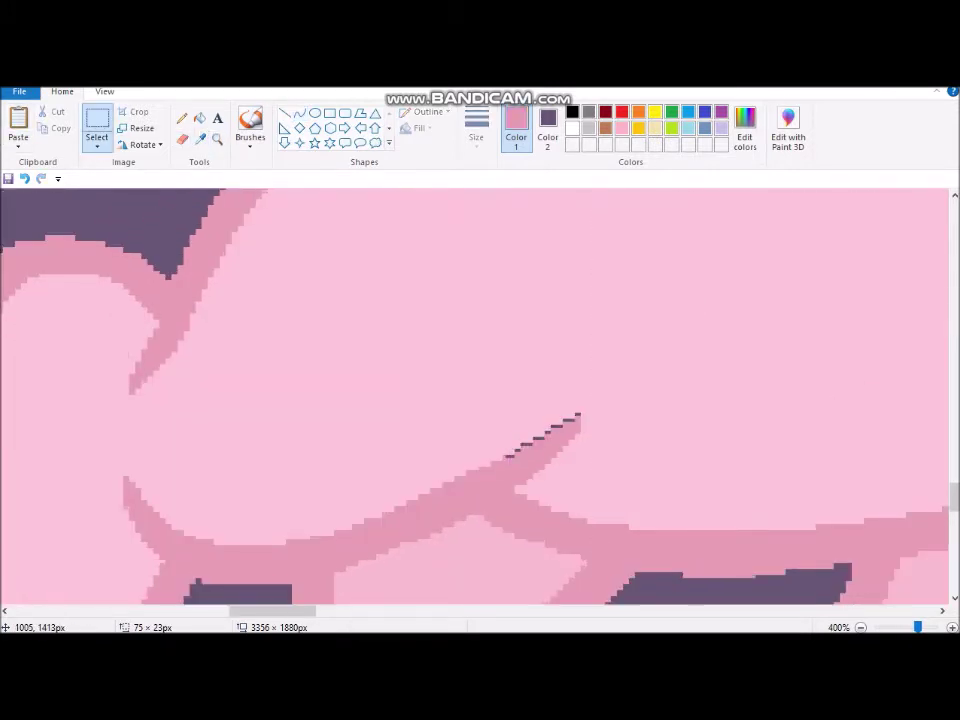
- Touch up the left pony's belly crease and redraw the jaw outline over the blue strand below the mouth
{"action": "scroll", "coordinate": [480, 400], "scroll_direction": "down", "scroll_amount": 3}
{"action": "scroll", "coordinate": [480, 400], "scroll_direction": "up", "scroll_amount": 3}
{"action": "scroll", "coordinate": [480, 400], "scroll_direction": "up", "scroll_amount": 1}
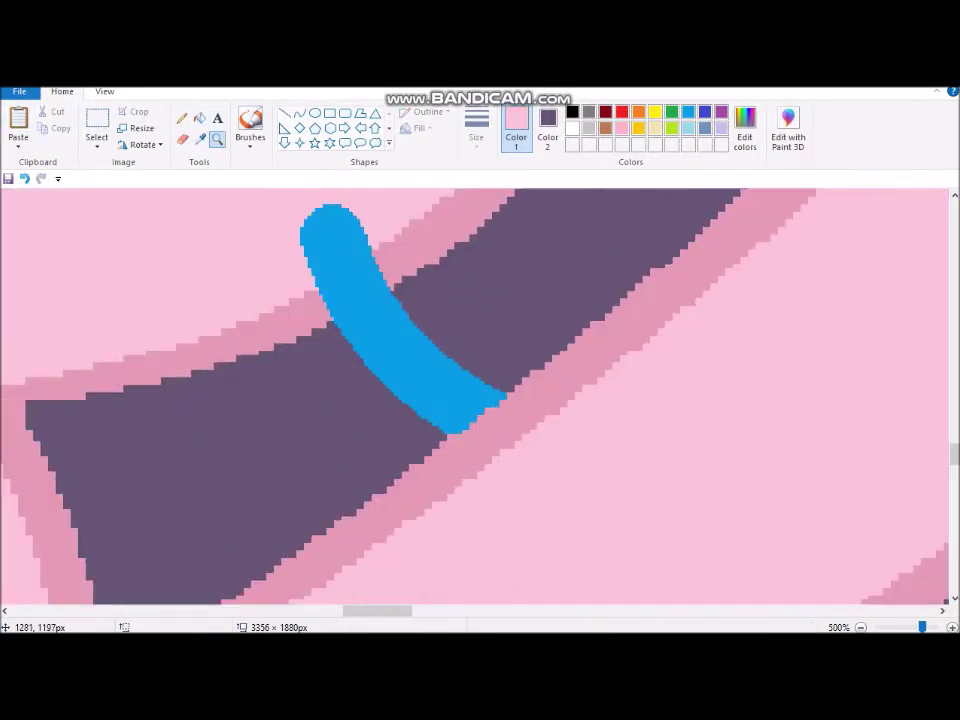
{"action": "scroll", "coordinate": [475, 396], "scroll_direction": "up", "scroll_amount": 2}
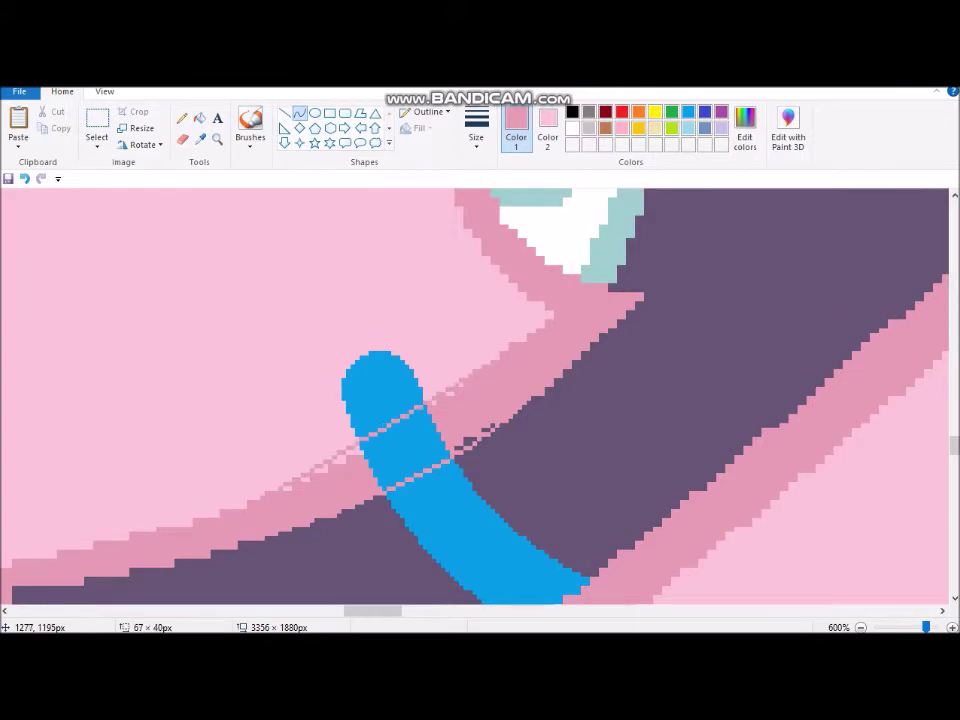
{"action": "key", "text": "ctrl+z"}
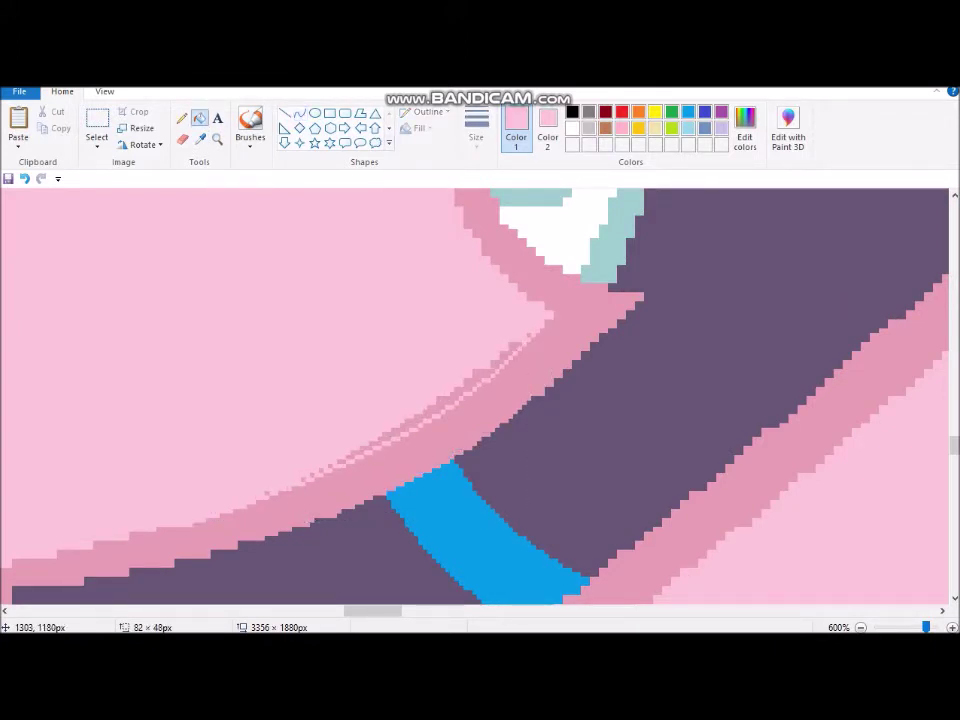
{"action": "scroll", "coordinate": [475, 396], "scroll_direction": "right", "scroll_amount": 5}
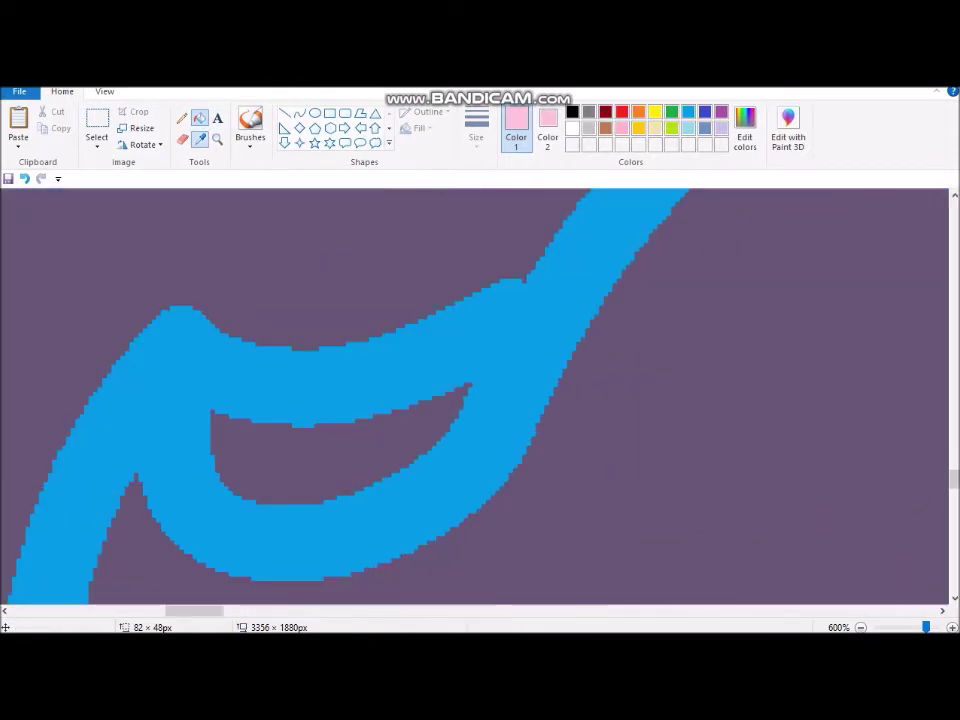
- Taper the tail's hooked tip into a sharp point and fill the added outline in blue
{"action": "left_click", "coordinate": [688, 112]}
{"action": "left_click", "coordinate": [299, 113]}
{"action": "left_click", "coordinate": [200, 118]}
{"action": "left_click", "coordinate": [175, 380]}
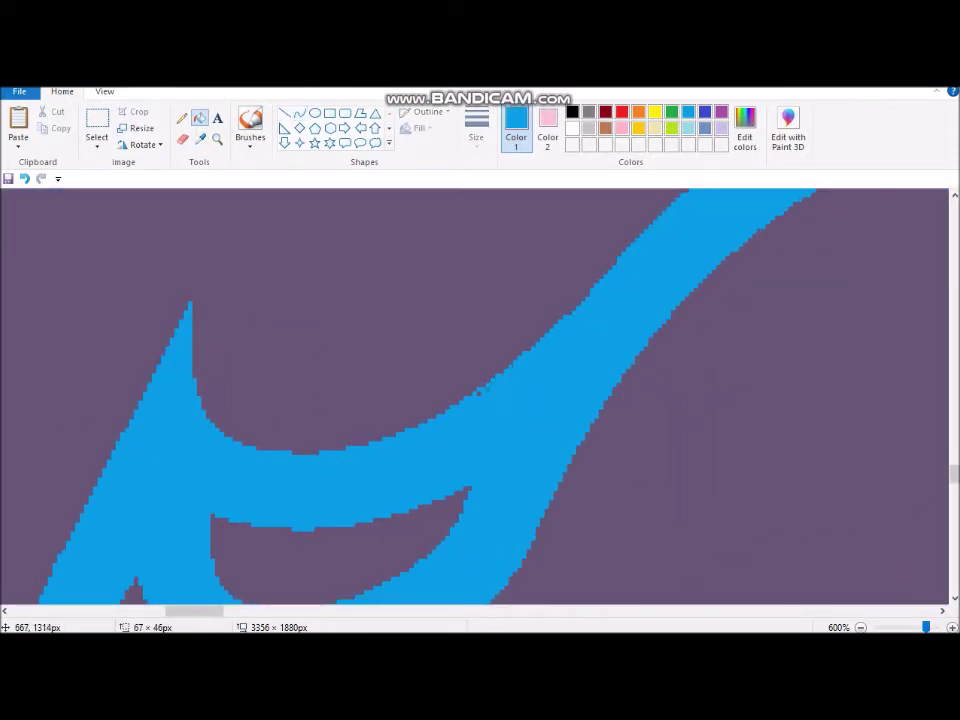
- Sharpen the mane spike above the left pony's ear and draw a light pink curve across the mane
{"action": "left_click", "coordinate": [217, 138]}
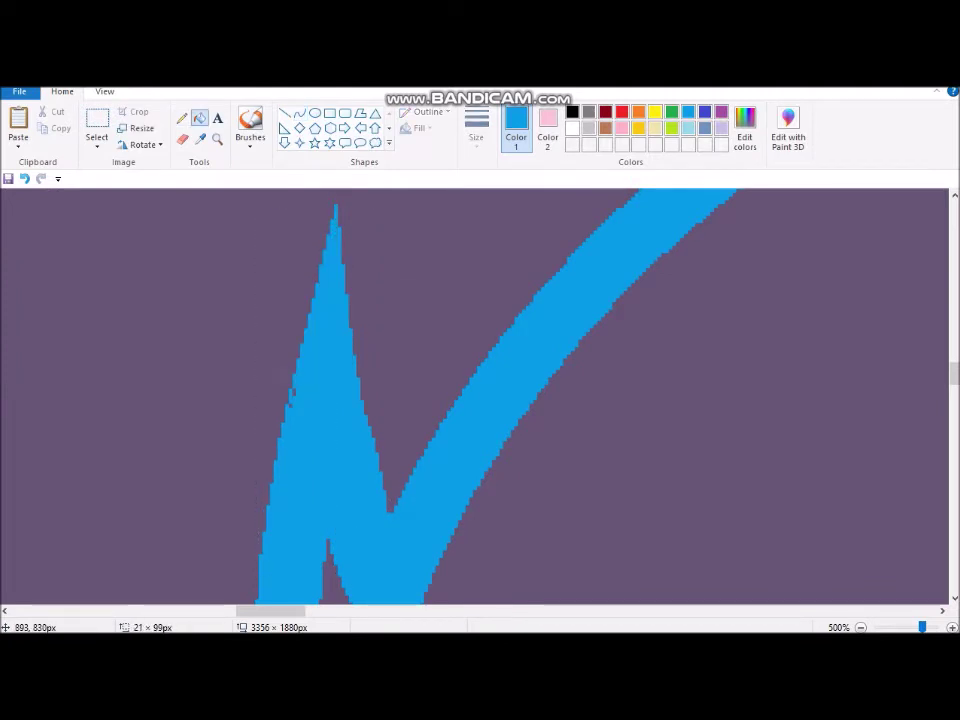
{"action": "scroll", "coordinate": [475, 395], "scroll_direction": "down", "scroll_amount": 3}
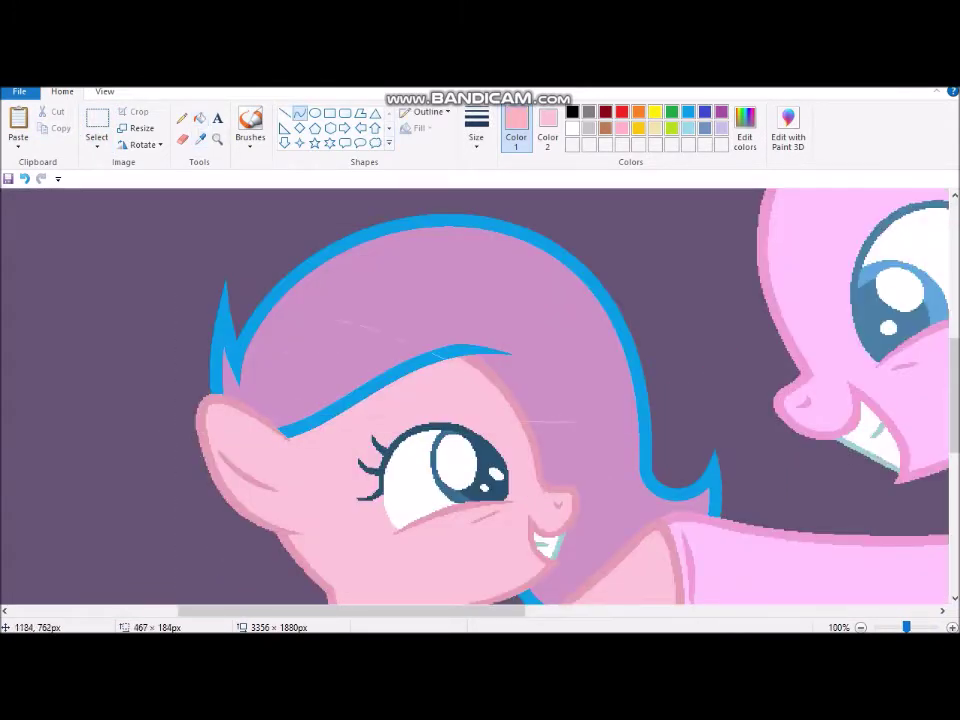
{"action": "left_click_drag", "start_coordinate": [240, 232], "coordinate": [600, 436]}
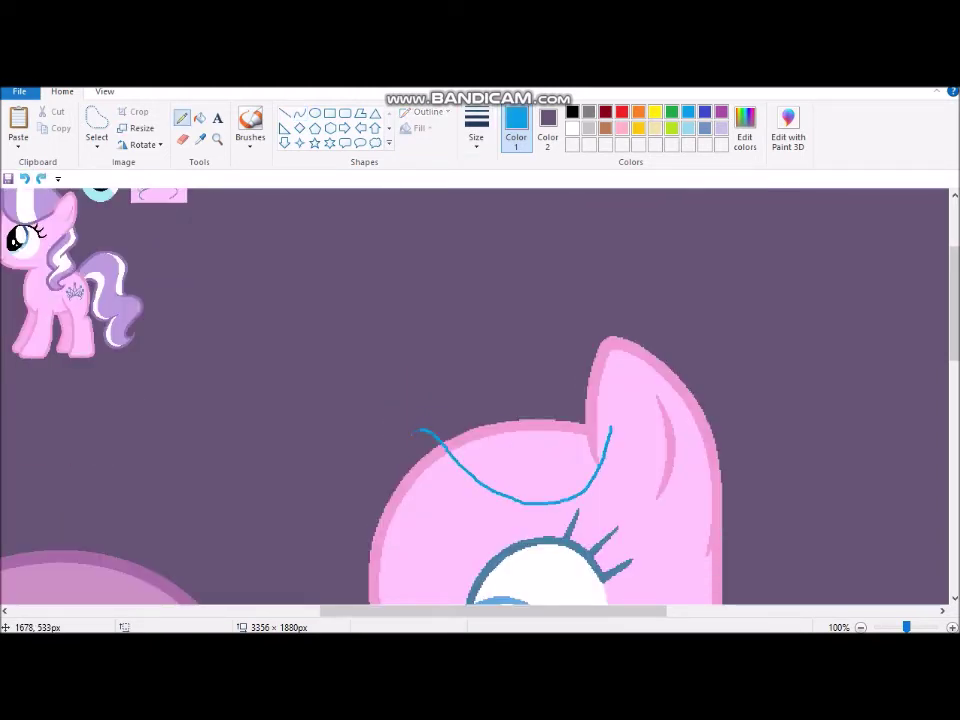
- Sketch the right pony's mane in thin blue freehand lines, with a crown outline and a fringe line between forehead and ear
{"action": "left_click", "coordinate": [96, 146]}
{"action": "left_click", "coordinate": [60, 180]}
{"action": "left_click_drag", "start_coordinate": [348, 298], "coordinate": [505, 430]}
{"action": "left_click_drag", "start_coordinate": [401, 492], "coordinate": [626, 358]}
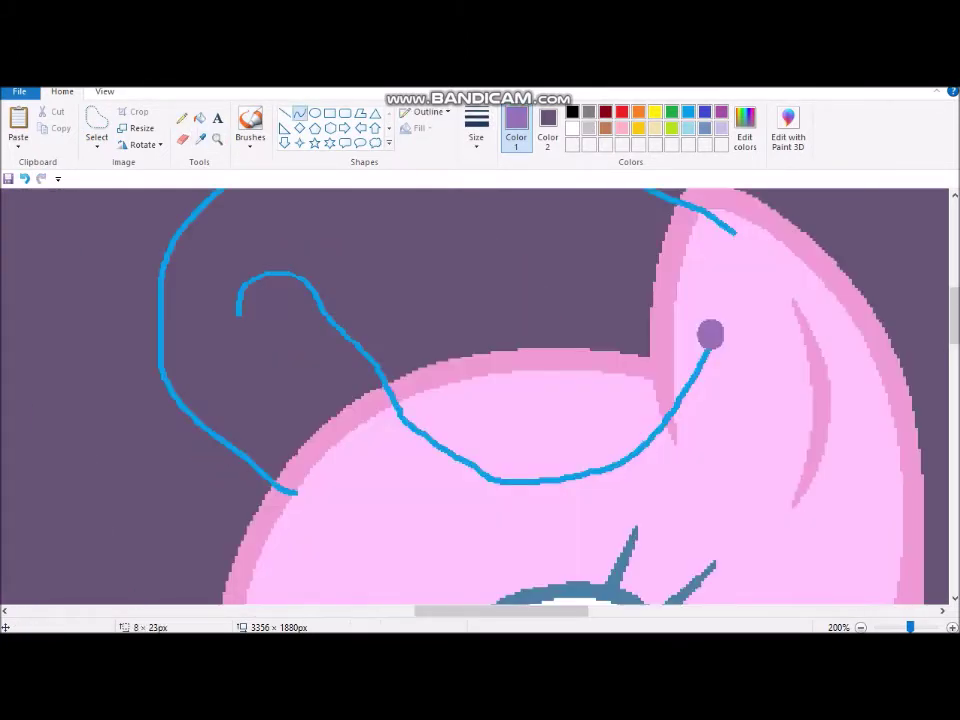
- Trace the right pony's fringe sketch with thick purple curves, from the ear across the forehead to the curled end
{"action": "left_click_drag", "start_coordinate": [707, 332], "coordinate": [349, 332]}
{"action": "left_click_drag", "start_coordinate": [528, 332], "coordinate": [528, 520]}
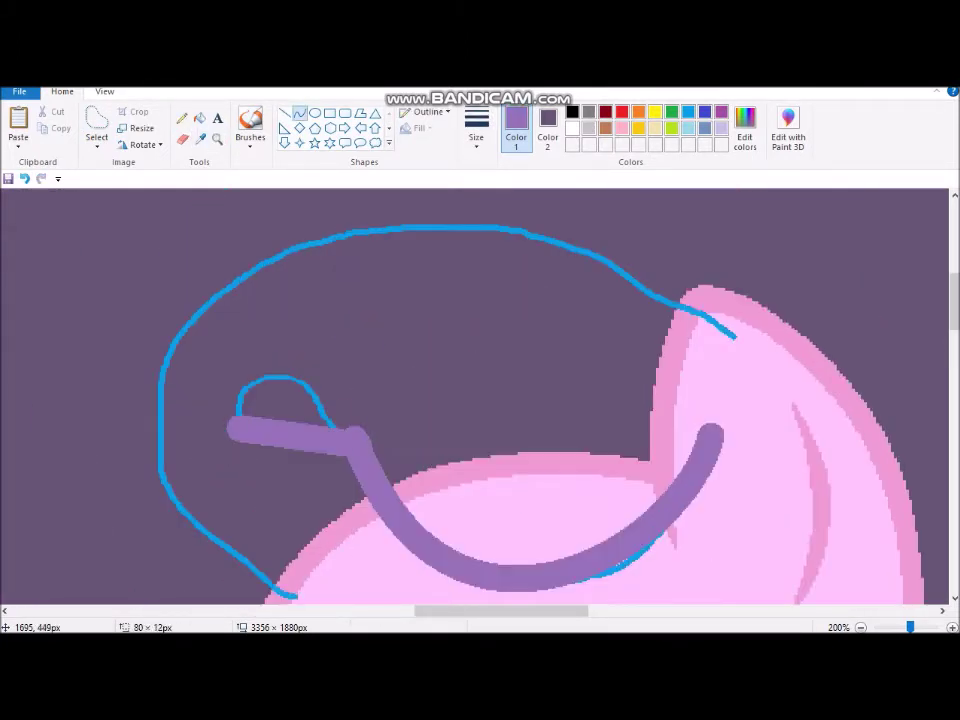
{"action": "left_click_drag", "start_coordinate": [292, 433], "coordinate": [292, 330]}
- Trace the right pony's outer mane sketch with purple curves, from the ear over the crown and down to the forehead
{"action": "left_click_drag", "start_coordinate": [739, 332], "coordinate": [158, 445]}
{"action": "mouse_move", "coordinate": [450, 390]}
{"action": "left_mouse_down"}
{"action": "mouse_move", "coordinate": [520, 215]}
{"action": "mouse_move", "coordinate": [400, 205]}
{"action": "left_mouse_up"}
{"action": "left_click", "coordinate": [55, 370]}
{"action": "scroll", "coordinate": [475, 395], "scroll_direction": "down", "scroll_amount": 2}
{"action": "left_click_drag", "start_coordinate": [155, 340], "coordinate": [305, 492]}
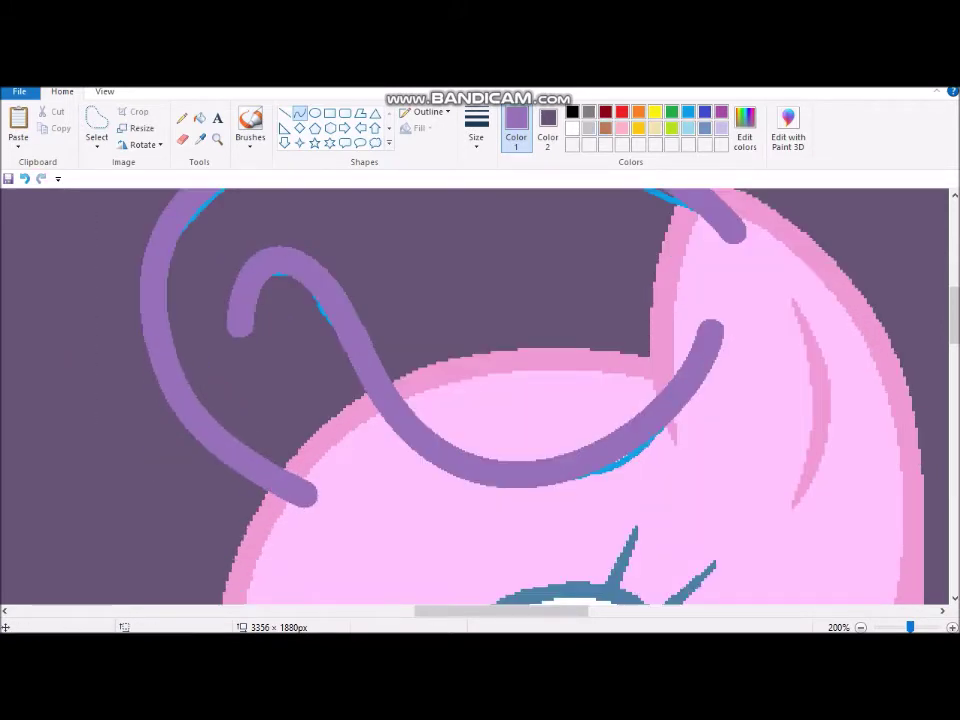
- Replace the blue sketch lines around the right pony's fringe with the background colour and clear the purple line ends overlapping the ear
{"action": "scroll", "coordinate": [475, 395], "scroll_direction": "up", "scroll_amount": 2}
{"action": "scroll", "coordinate": [475, 395], "scroll_direction": "up", "scroll_amount": 1}
{"action": "left_click", "coordinate": [96, 125]}
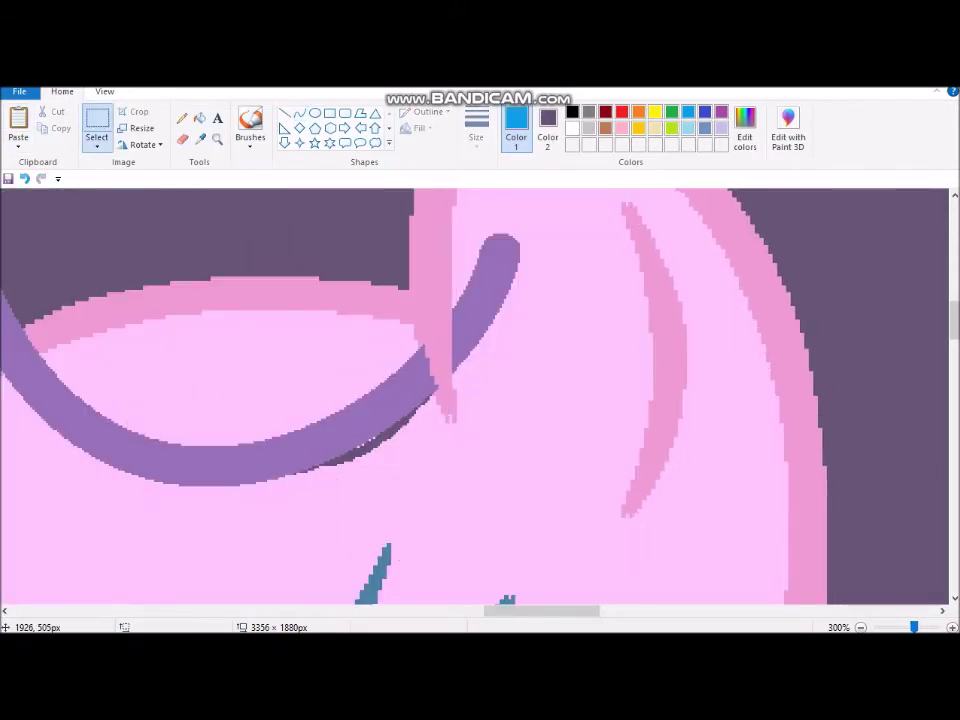
{"action": "key", "text": "ctrl+z"}
{"action": "left_click", "coordinate": [200, 117]}
{"action": "left_click", "coordinate": [645, 255]}
{"action": "scroll", "coordinate": [497, 441], "scroll_direction": "down", "scroll_amount": 3}
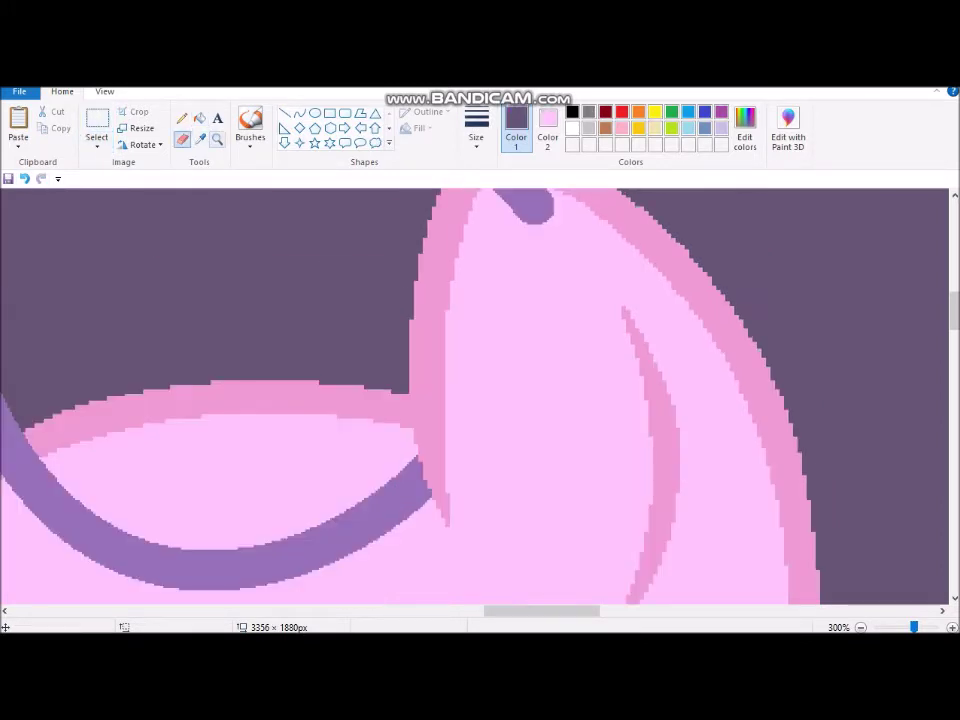
{"action": "scroll", "coordinate": [497, 441], "scroll_direction": "up", "scroll_amount": 2}
{"action": "scroll", "coordinate": [497, 441], "scroll_direction": "down", "scroll_amount": 2}
{"action": "left_click", "coordinate": [176, 310]}
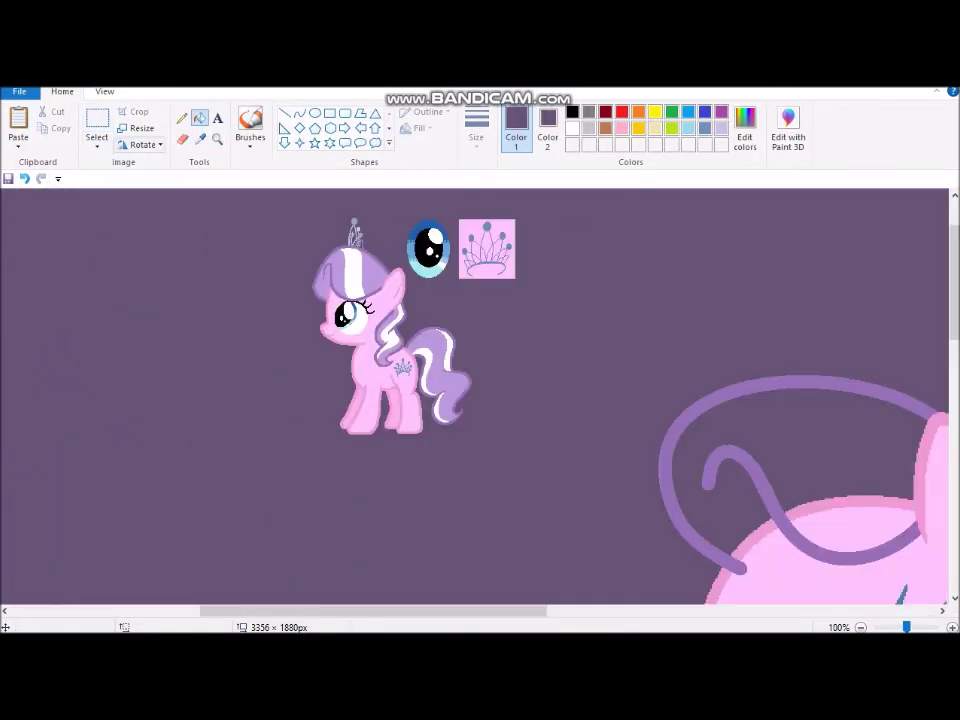
- Place a copy of the reference pony's lower mane lock beside the right pony's head and enlarge it to 177 × 246 px
{"action": "scroll", "coordinate": [475, 400], "scroll_direction": "right", "scroll_amount": 10}
{"action": "key", "text": "ctrl+v"}
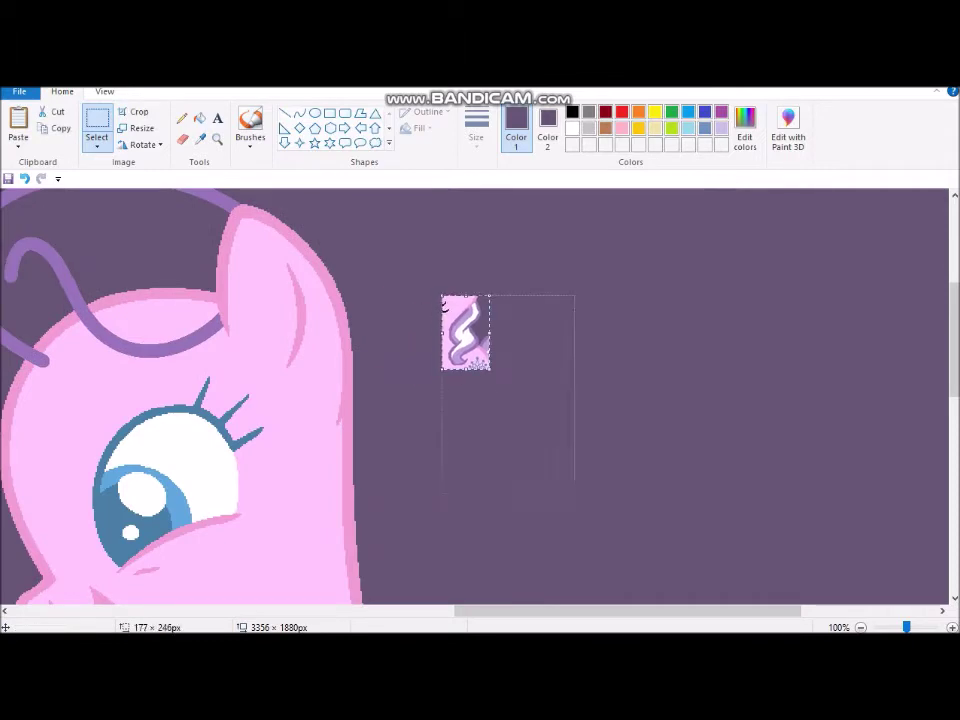
{"action": "left_click", "coordinate": [420, 450]}
- Sketch the right pony's wavy lower mane lock behind the head with thin blue freehand lines, following the enlarged reference
{"action": "left_click", "coordinate": [688, 112]}
{"action": "left_click_drag", "start_coordinate": [365, 205], "coordinate": [423, 395]}
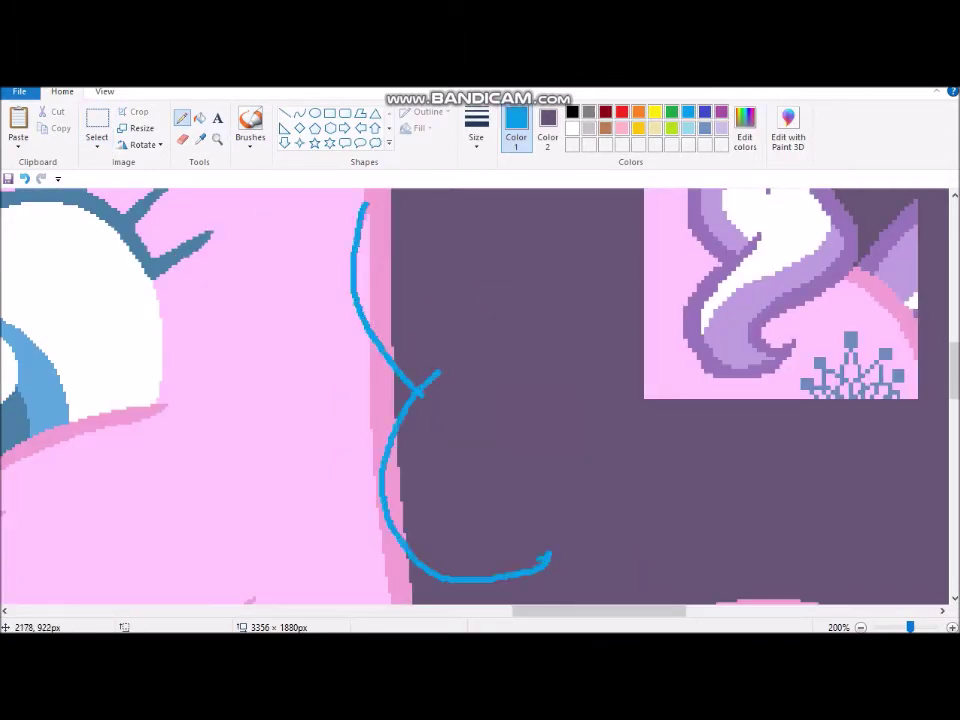
{"action": "left_click_drag", "start_coordinate": [548, 280], "coordinate": [572, 398]}
{"action": "scroll", "coordinate": [572, 398], "scroll_direction": "up", "scroll_amount": 2}
{"action": "key", "text": "ctrl+Page_Down"}
{"action": "key", "text": "ctrl+Page_Down"}
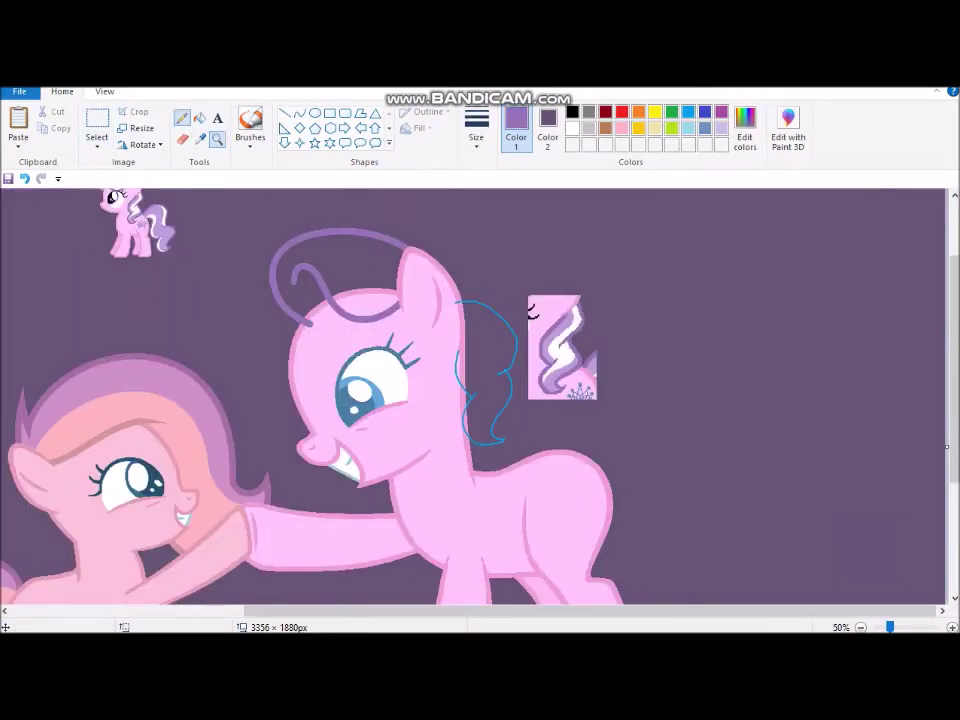
- Trace the inner edge and curled bottom of the lower mane sketch with thick purple curves
{"action": "left_click", "coordinate": [480, 366]}
{"action": "scroll", "coordinate": [480, 366], "scroll_direction": "down", "scroll_amount": 1}
{"action": "left_click", "coordinate": [299, 113]}
{"action": "left_click_drag", "start_coordinate": [386, 214], "coordinate": [450, 397]}
{"action": "scroll", "coordinate": [450, 397], "scroll_direction": "down", "scroll_amount": 1}
{"action": "left_click_drag", "start_coordinate": [462, 292], "coordinate": [462, 487]}
{"action": "left_click_drag", "start_coordinate": [462, 390], "coordinate": [400, 390]}
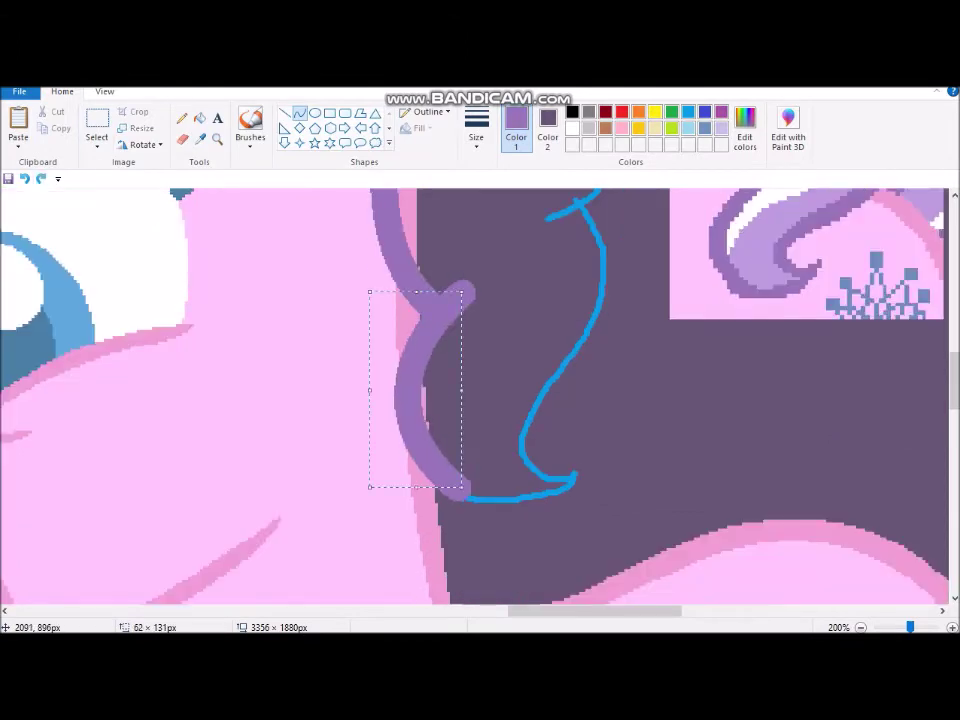
{"action": "key", "text": "ctrl+z"}
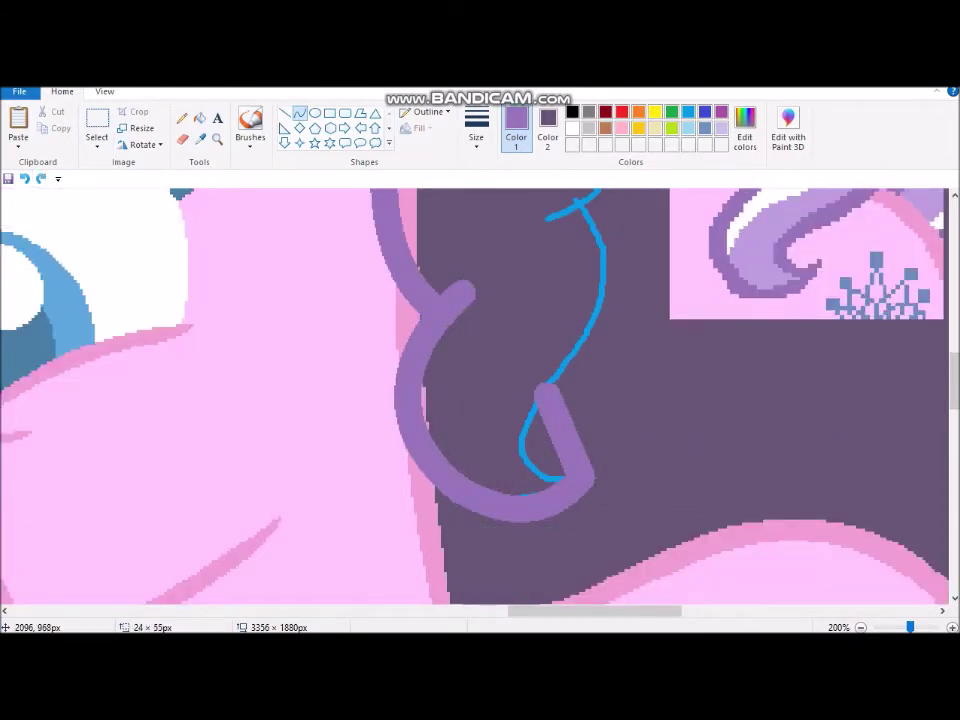
{"action": "scroll", "coordinate": [475, 395], "scroll_direction": "up", "scroll_amount": 3}
{"action": "left_click_drag", "start_coordinate": [385, 235], "coordinate": [567, 514]}
{"action": "left_click_drag", "start_coordinate": [470, 300], "coordinate": [440, 250]}
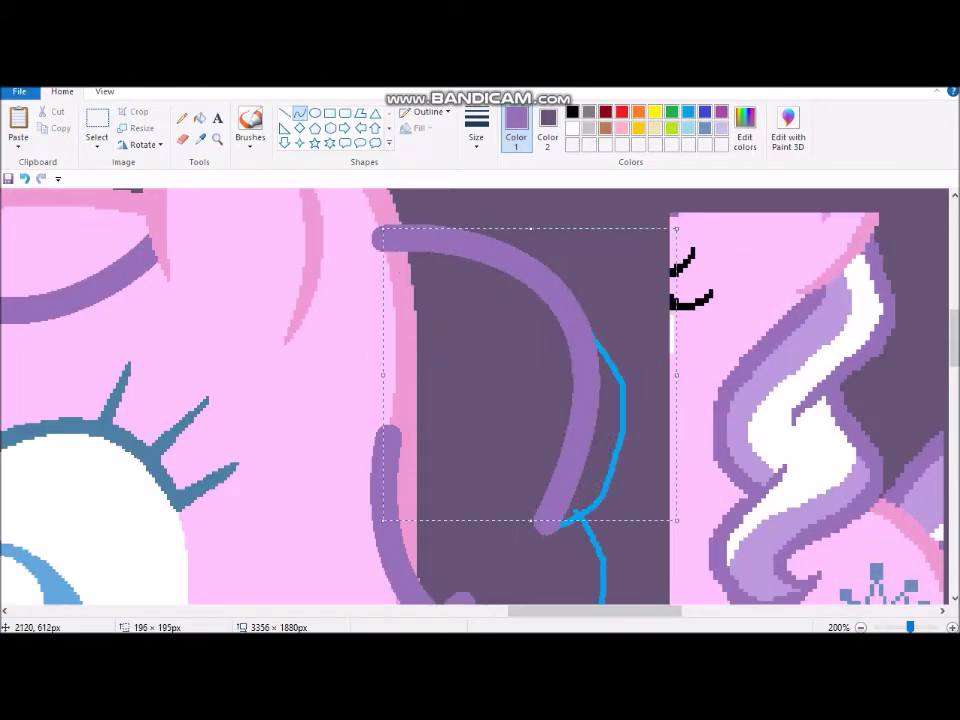
{"action": "key", "text": "ctrl+z"}
- Trace the outer edge of the lower mane sketch with purple curves, from behind the ear down to the curled tip
{"action": "scroll", "coordinate": [475, 395], "scroll_direction": "down", "scroll_amount": 2}
{"action": "scroll", "coordinate": [560, 410], "scroll_direction": "up", "scroll_amount": 2}
{"action": "left_click_drag", "start_coordinate": [621, 364], "coordinate": [553, 525]}
{"action": "left_click_drag", "start_coordinate": [590, 445], "coordinate": [400, 235]}
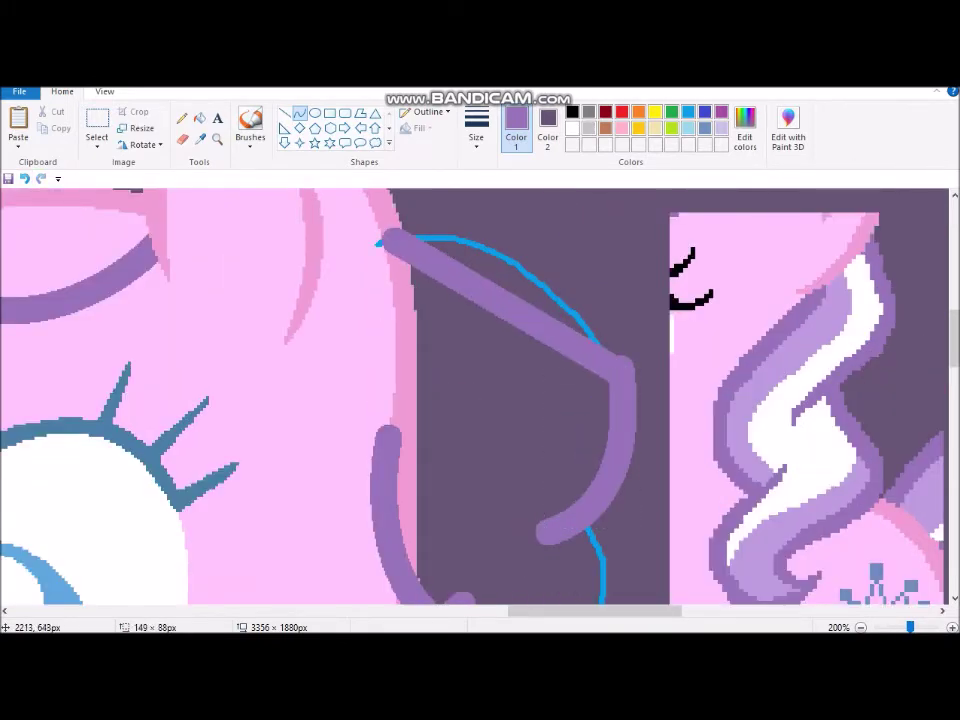
{"action": "left_click_drag", "start_coordinate": [620, 400], "coordinate": [648, 340]}
{"action": "scroll", "coordinate": [500, 400], "scroll_direction": "down", "scroll_amount": 2}
{"action": "left_click_drag", "start_coordinate": [543, 318], "coordinate": [545, 500]}
{"action": "left_click_drag", "start_coordinate": [570, 410], "coordinate": [612, 395]}
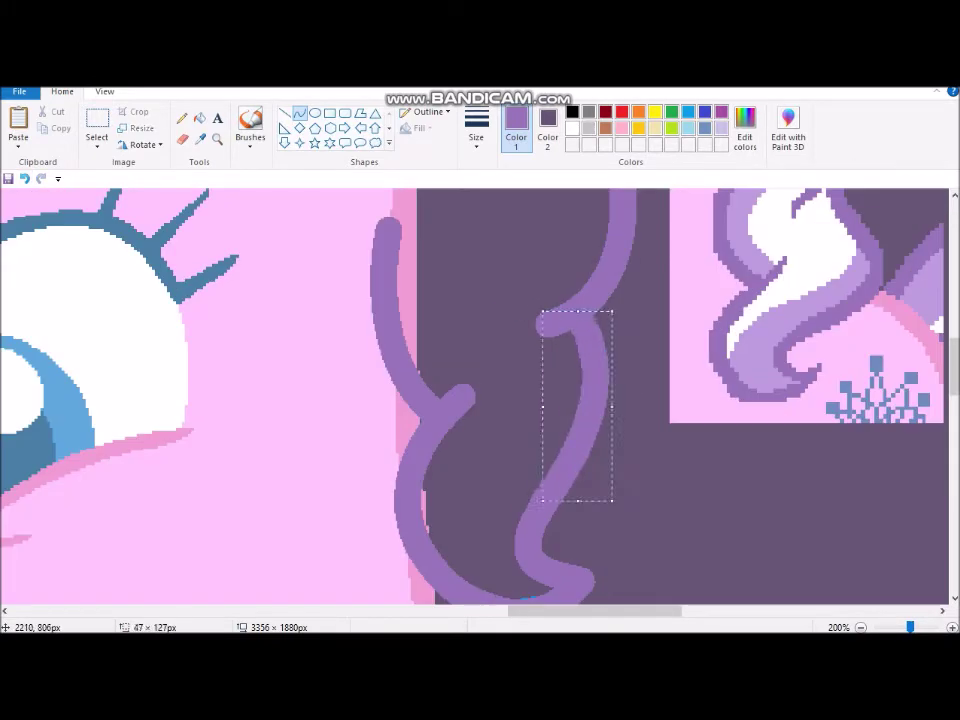
- Replace the leftover blue sketch lines around the lower mane lock with the background colour
{"action": "scroll", "coordinate": [475, 395], "scroll_direction": "down", "scroll_amount": 1}
{"action": "left_click", "coordinate": [182, 138]}
{"action": "left_click", "coordinate": [688, 112]}
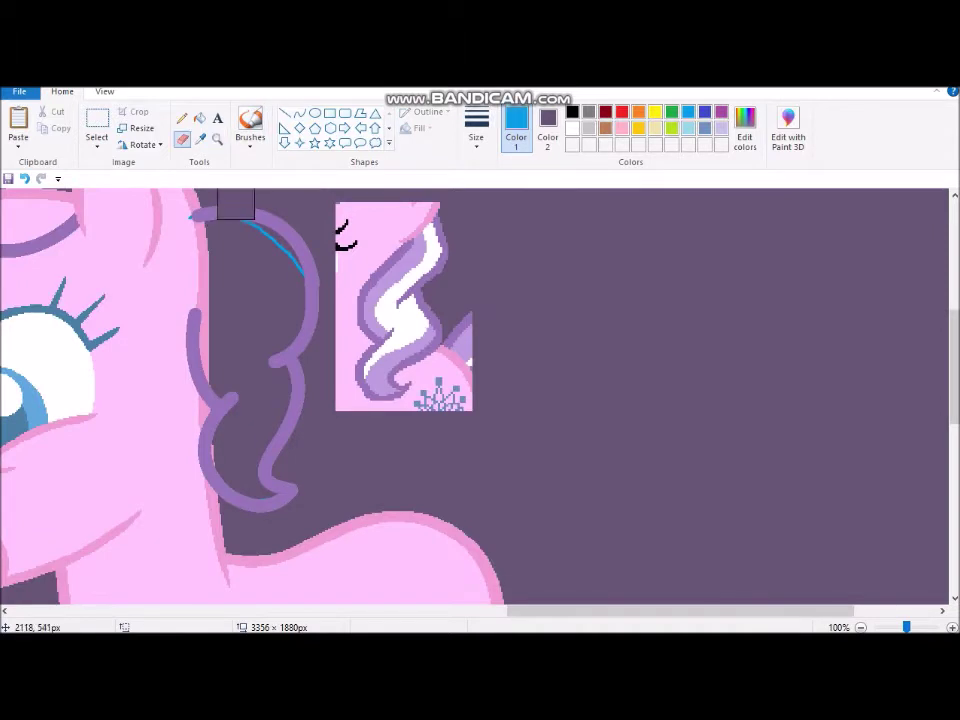
{"action": "mouse_move", "coordinate": [462, 201]}
{"action": "left_mouse_down"}
{"action": "mouse_move", "coordinate": [489, 339]}
{"action": "mouse_move", "coordinate": [420, 260]}
{"action": "left_mouse_up"}
- Place a copy of the reference pony's tail beside the right pony's rump and enlarge it to 283 × 385 px
{"action": "scroll", "coordinate": [480, 400], "scroll_direction": "up", "scroll_amount": 3}
{"action": "scroll", "coordinate": [480, 400], "scroll_direction": "left", "scroll_amount": 8}
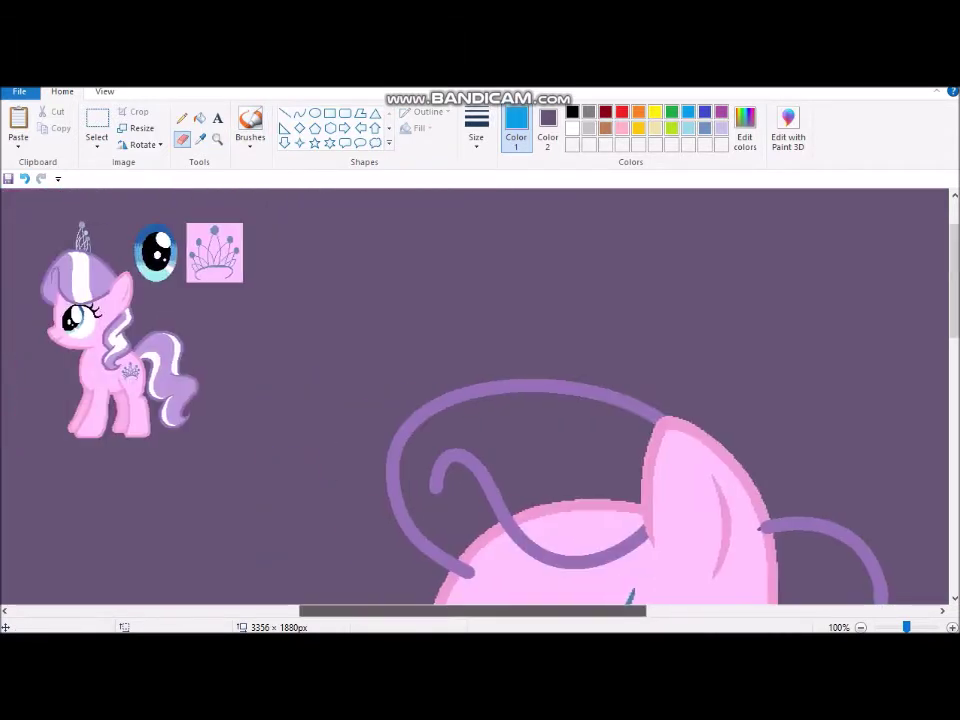
{"action": "left_click", "coordinate": [97, 130]}
{"action": "left_click_drag", "start_coordinate": [210, 422], "coordinate": [293, 298]}
{"action": "left_click_drag", "start_coordinate": [262, 380], "coordinate": [552, 300]}
{"action": "left_click_drag", "start_coordinate": [590, 354], "coordinate": [731, 536]}
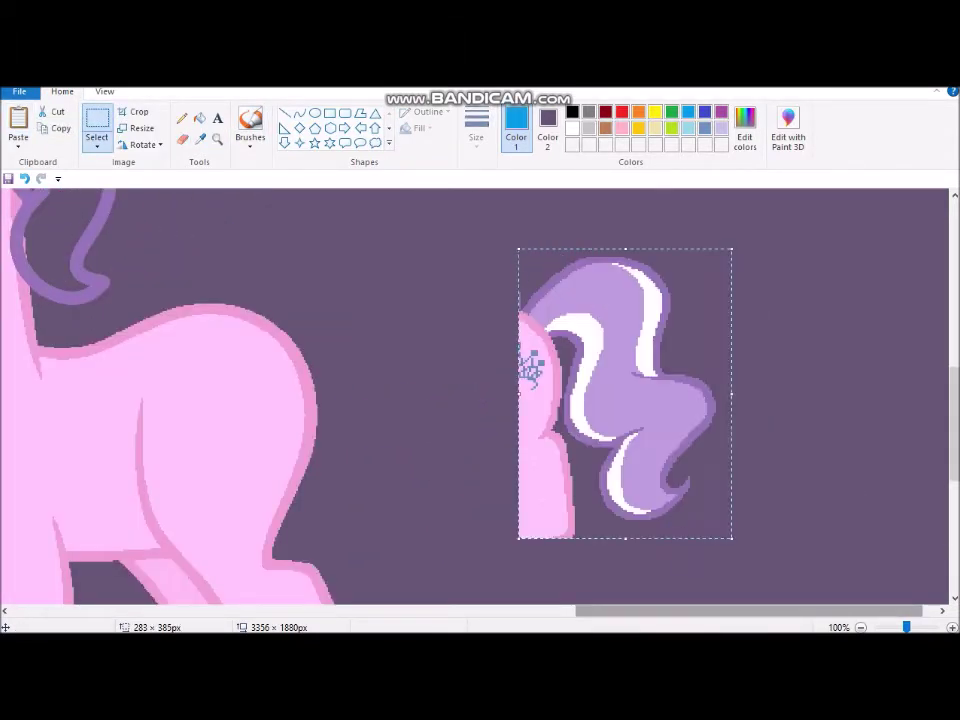
{"action": "left_click_drag", "start_coordinate": [640, 400], "coordinate": [720, 400]}
- Sketch the right pony's wavy tail with thin blue freehand lines, from the rump down to the curled tip
{"action": "left_click", "coordinate": [182, 117]}
{"action": "scroll", "coordinate": [475, 395], "scroll_direction": "down", "scroll_amount": 4}
{"action": "mouse_move", "coordinate": [276, 213]}
{"action": "left_mouse_down"}
{"action": "mouse_move", "coordinate": [395, 368]}
{"action": "mouse_move", "coordinate": [505, 274]}
{"action": "left_mouse_up"}
{"action": "scroll", "coordinate": [612, 252], "scroll_direction": "up", "scroll_amount": 2}
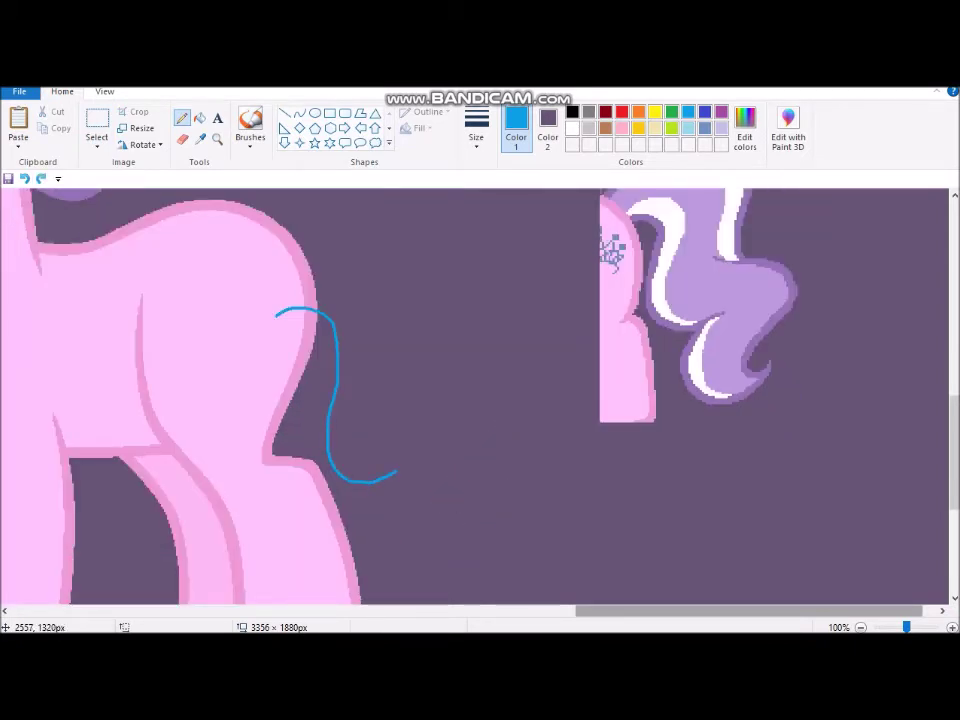
{"action": "left_click_drag", "start_coordinate": [483, 356], "coordinate": [250, 237]}
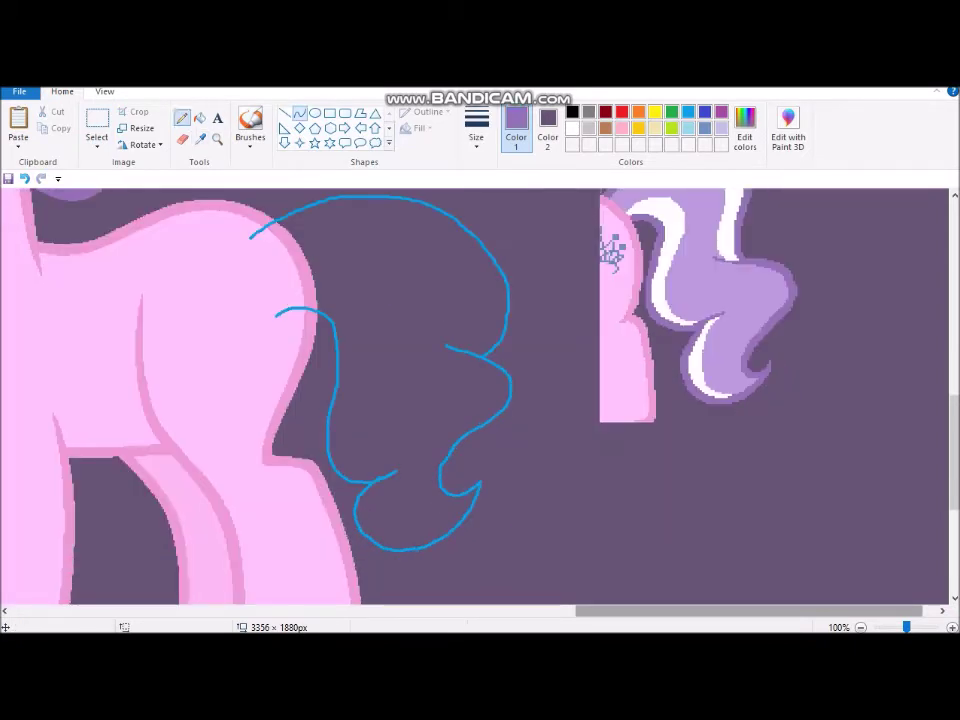
- Trace the tail sketch's inner edge and lower curl with thick purple curves
{"action": "left_click", "coordinate": [299, 113]}
{"action": "left_click_drag", "start_coordinate": [268, 306], "coordinate": [332, 450]}
{"action": "left_click_drag", "start_coordinate": [300, 378], "coordinate": [407, 348]}
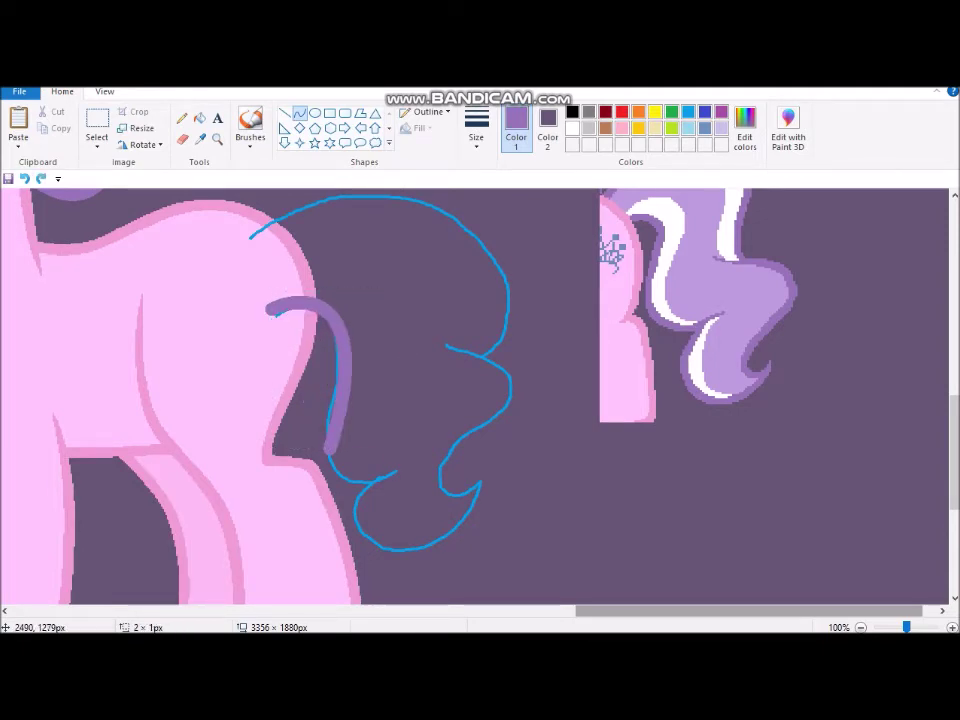
{"action": "scroll", "coordinate": [392, 477], "scroll_direction": "up", "scroll_amount": 3}
{"action": "left_click_drag", "start_coordinate": [375, 274], "coordinate": [649, 317]}
{"action": "scroll", "coordinate": [512, 400], "scroll_direction": "up", "scroll_amount": 1}
{"action": "left_click_drag", "start_coordinate": [510, 405], "coordinate": [490, 600]}
{"action": "left_click_drag", "start_coordinate": [565, 290], "coordinate": [640, 410]}
{"action": "left_click_drag", "start_coordinate": [600, 350], "coordinate": [565, 470]}
- Trace the tail sketch's outer wave and its top edge back to the rump with purple curves
{"action": "scroll", "coordinate": [475, 400], "scroll_direction": "up", "scroll_amount": 3}
{"action": "left_click_drag", "start_coordinate": [546, 317], "coordinate": [557, 589]}
{"action": "left_click_drag", "start_coordinate": [650, 450], "coordinate": [739, 407]}
{"action": "scroll", "coordinate": [475, 400], "scroll_direction": "up", "scroll_amount": 2}
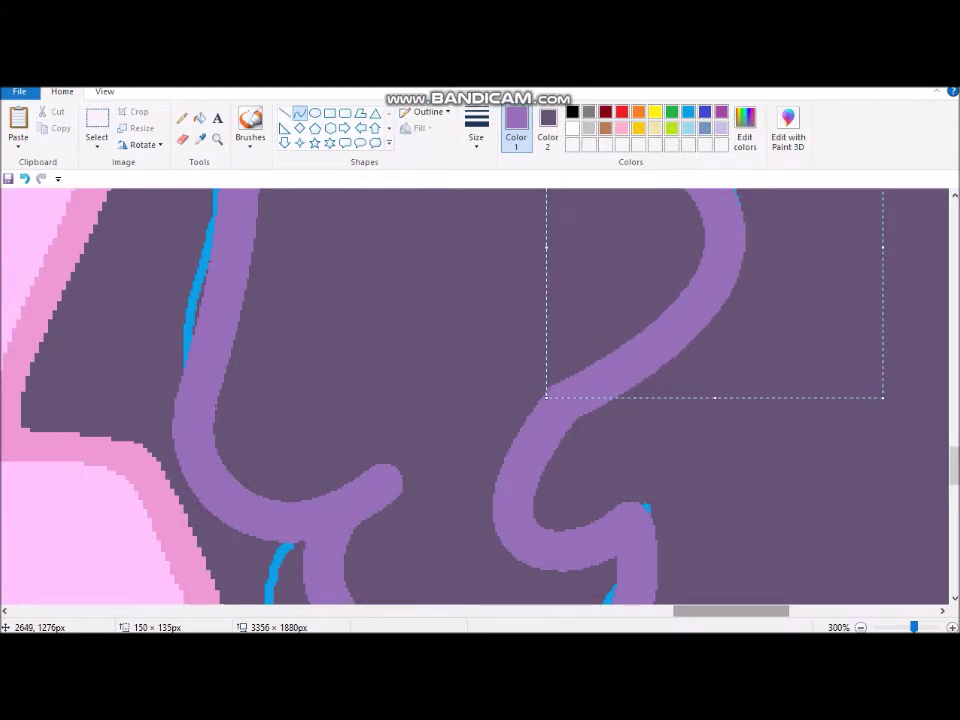
{"action": "scroll", "coordinate": [475, 400], "scroll_direction": "up", "scroll_amount": 2}
{"action": "scroll", "coordinate": [475, 400], "scroll_direction": "down", "scroll_amount": 3}
{"action": "scroll", "coordinate": [475, 400], "scroll_direction": "up", "scroll_amount": 3}
{"action": "left_click_drag", "start_coordinate": [43, 332], "coordinate": [717, 600]}
- Replace the blue tail sketch lines with the background colour and delete the enlarged tail reference
{"action": "left_click", "coordinate": [217, 139]}
{"action": "scroll", "coordinate": [475, 400], "scroll_direction": "down", "scroll_amount": 5}
{"action": "left_click", "coordinate": [557, 461]}
{"action": "left_click", "coordinate": [672, 112]}
{"action": "scroll", "coordinate": [529, 458], "scroll_direction": "down", "scroll_amount": 2}
{"action": "left_click_drag", "start_coordinate": [360, 450], "coordinate": [392, 518]}
{"action": "scroll", "coordinate": [392, 518], "scroll_direction": "up", "scroll_amount": 2}
{"action": "left_click", "coordinate": [96, 125]}
{"action": "key", "text": "Delete"}
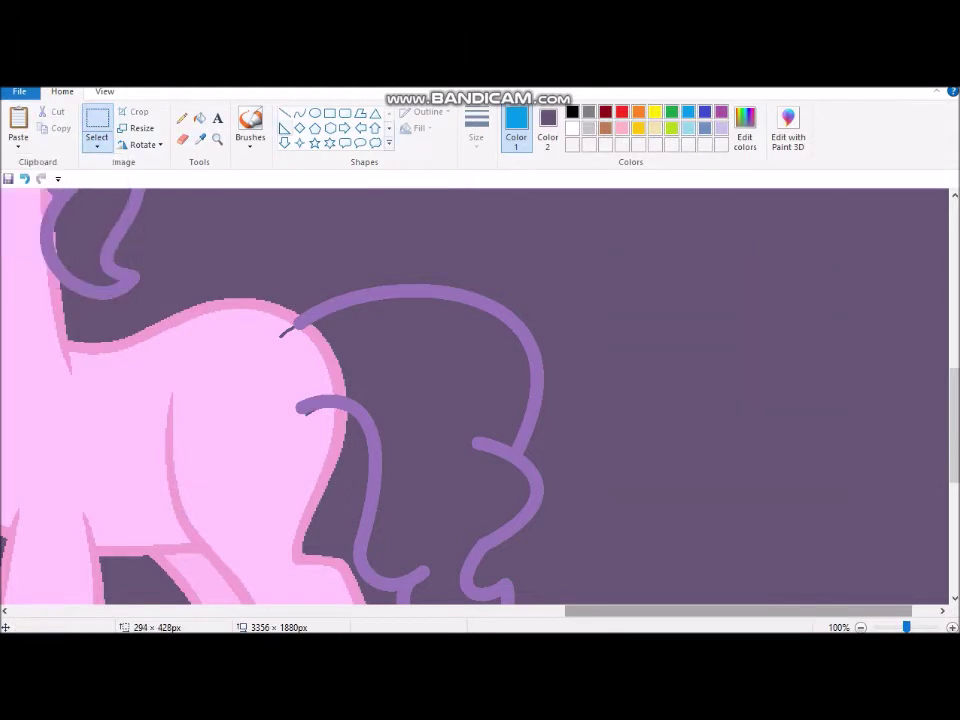
- Draw thin pink curves along the rump outline across the two purple tail ends
{"action": "left_click", "coordinate": [217, 139]}
{"action": "left_click", "coordinate": [283, 333]}
{"action": "left_click", "coordinate": [621, 128]}
{"action": "left_click", "coordinate": [476, 130]}
{"action": "left_click", "coordinate": [441, 176]}
{"action": "left_click", "coordinate": [299, 113]}
{"action": "left_click_drag", "start_coordinate": [385, 190], "coordinate": [520, 445]}
{"action": "key", "text": "ctrl+z"}
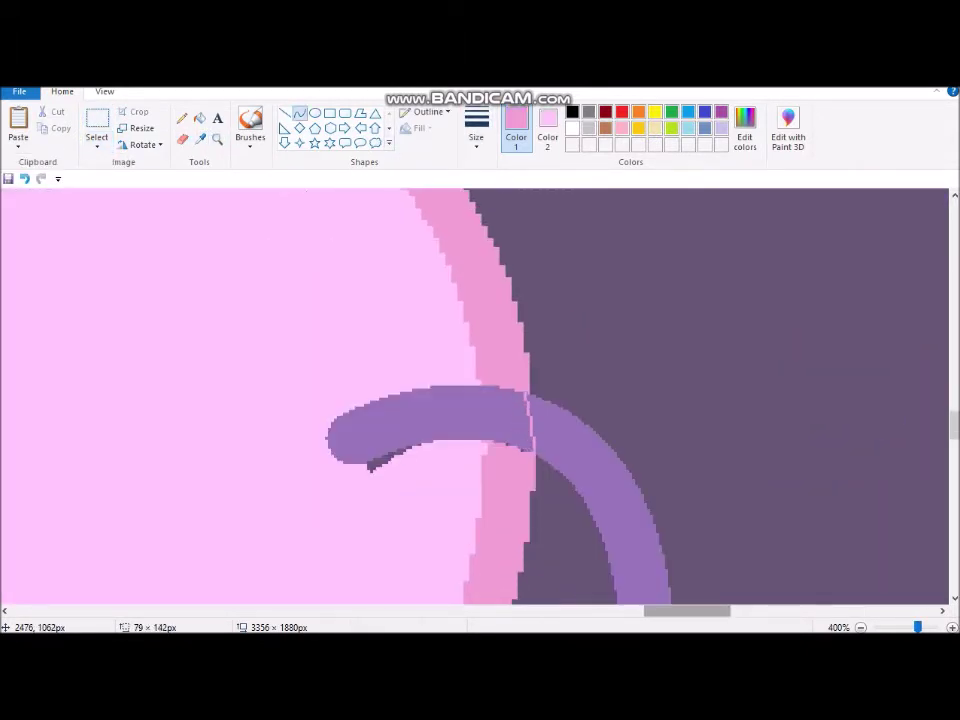
{"action": "scroll", "coordinate": [475, 400], "scroll_direction": "up", "scroll_amount": 5}
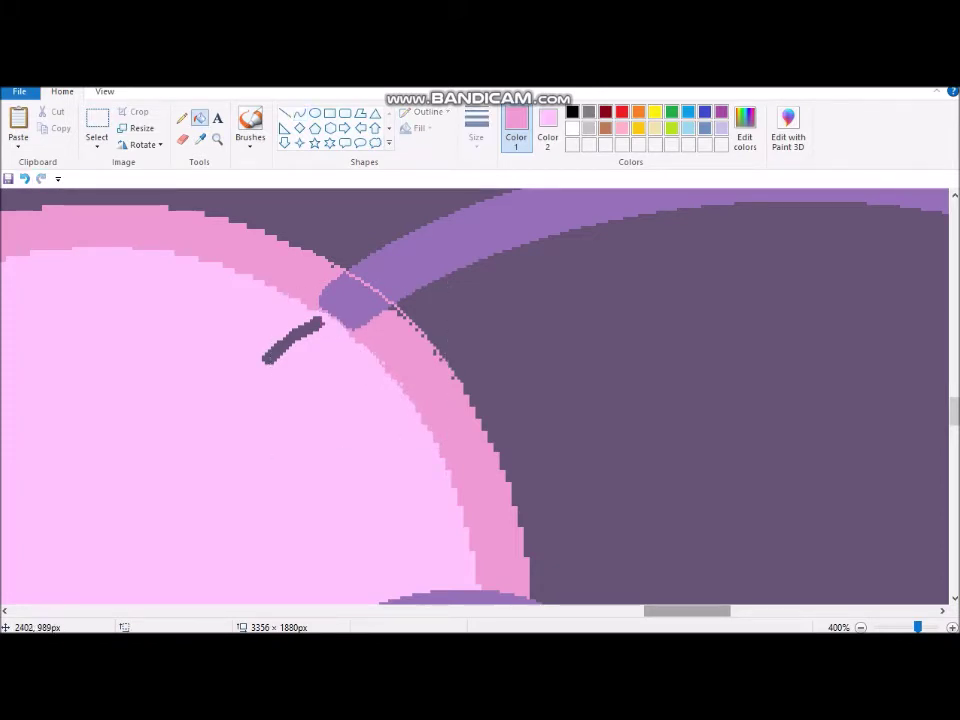
{"action": "scroll", "coordinate": [475, 400], "scroll_direction": "up", "scroll_amount": 2}
- Close the rump outline over the lower tail strand and fill the overlapping purple end with the body's pinks
{"action": "left_click", "coordinate": [217, 139]}
{"action": "left_click", "coordinate": [300, 345]}
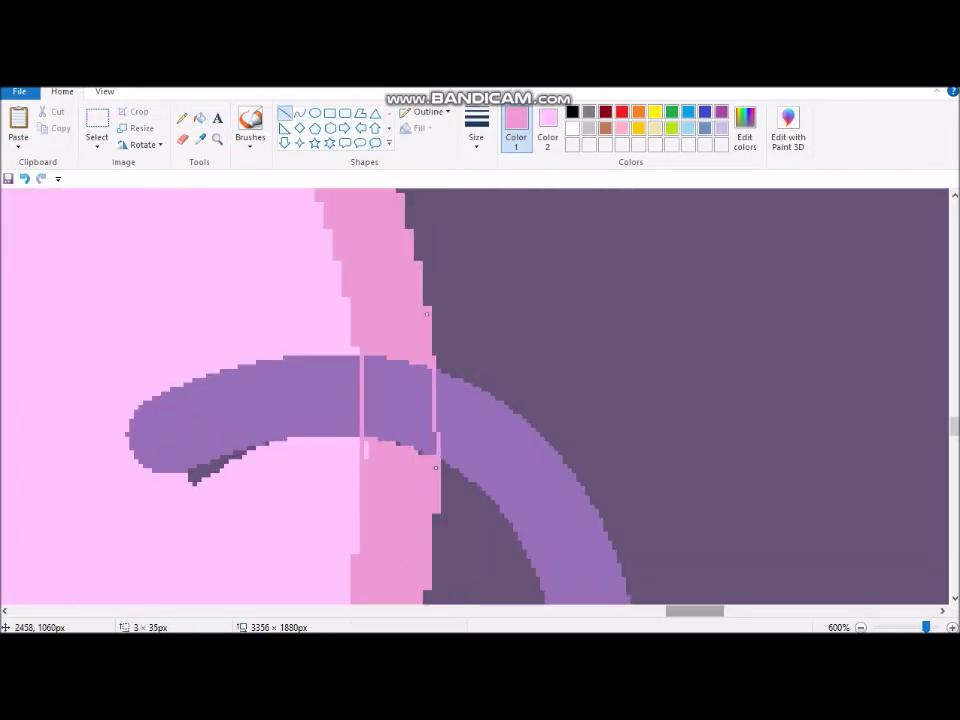
{"action": "left_click_drag", "start_coordinate": [96, 189], "coordinate": [321, 403]}
{"action": "key", "text": "Delete"}
{"action": "left_click_drag", "start_coordinate": [180, 350], "coordinate": [440, 490]}
{"action": "key", "text": "Delete"}
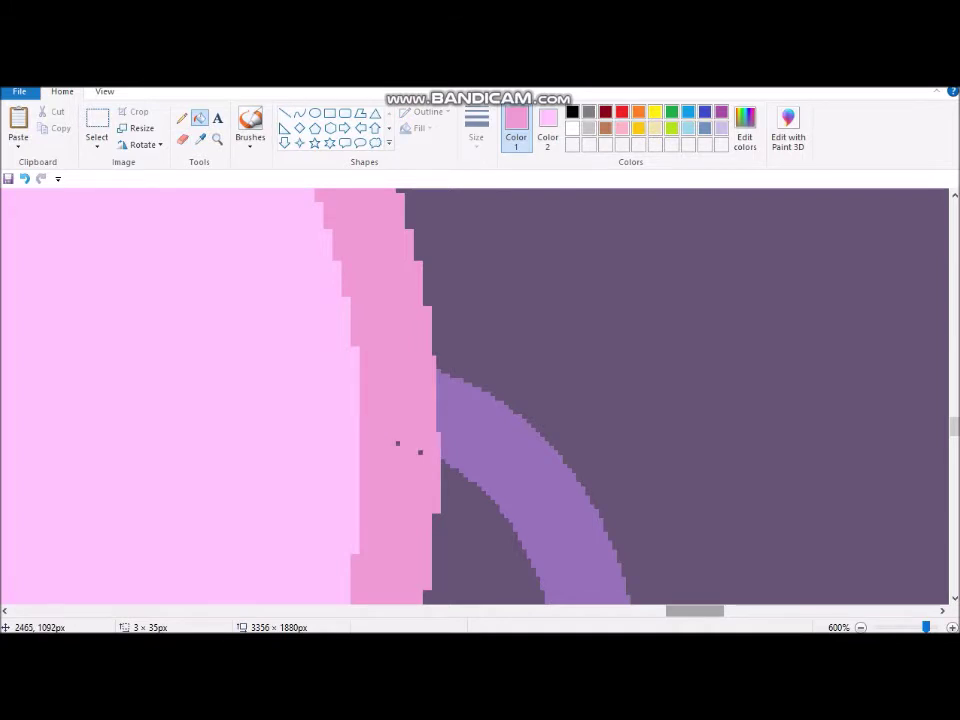
- Touch up the stray dark pixels along the rump outline beneath the upper tail edge
{"action": "left_click", "coordinate": [217, 139]}
{"action": "left_click", "coordinate": [400, 400]}
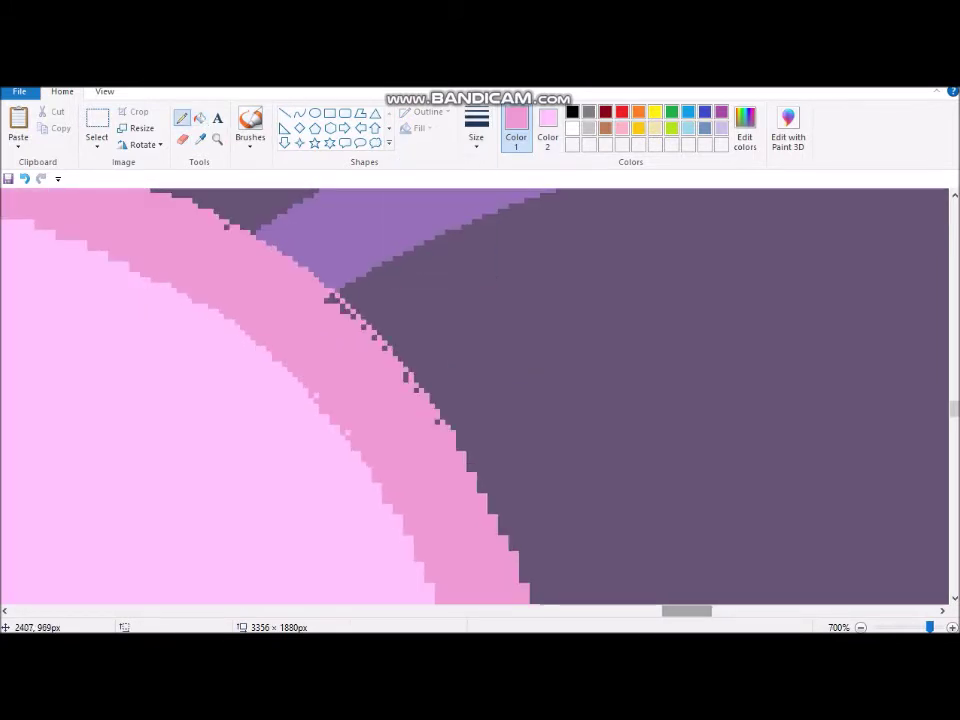
{"action": "left_click", "coordinate": [217, 139]}
- Draw pink outlines over both upper ends of the lower mane lock and fill the tapered tip beside the cheek
{"action": "right_click", "coordinate": [475, 400]}
{"action": "left_click", "coordinate": [475, 400]}
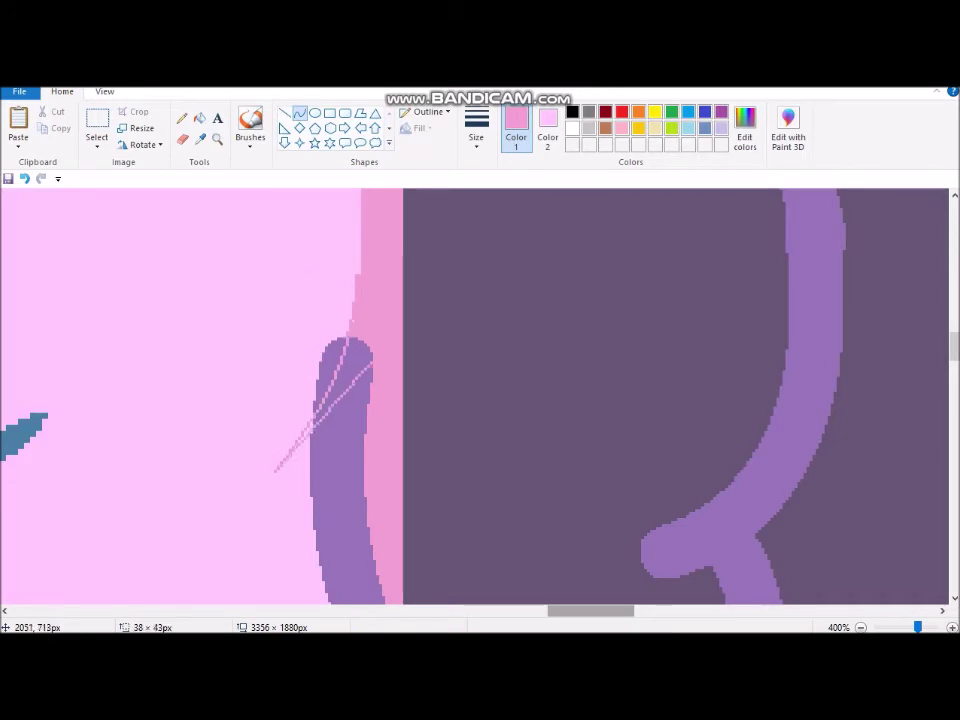
{"action": "left_click", "coordinate": [200, 117]}
{"action": "left_click", "coordinate": [345, 380]}
{"action": "scroll", "coordinate": [475, 396], "scroll_direction": "up", "scroll_amount": 3}
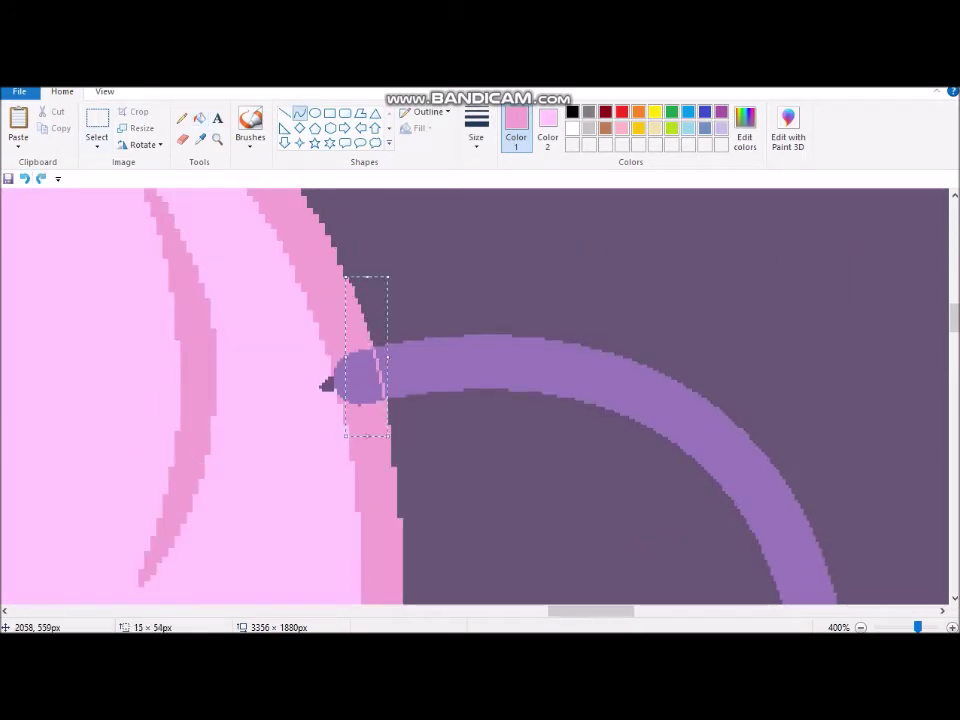
{"action": "scroll", "coordinate": [356, 418], "scroll_direction": "down", "scroll_amount": 2}
- Restore the pink forehead outline over the mane's front end and fill the overlapping purple with the body's pinks
{"action": "scroll", "coordinate": [383, 428], "scroll_direction": "up", "scroll_amount": 2}
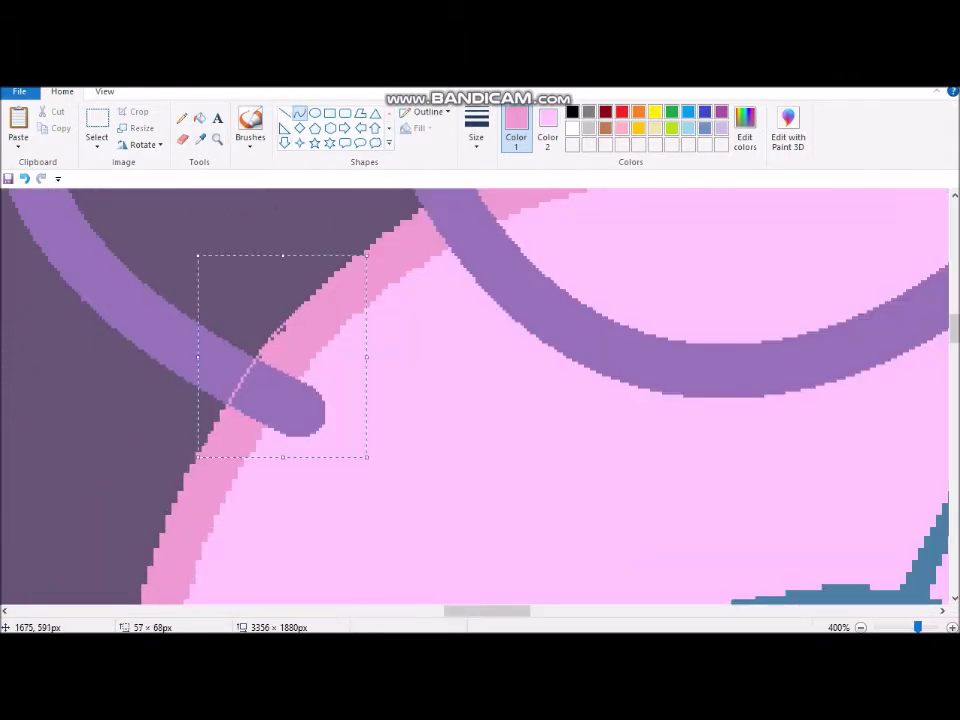
{"action": "key", "text": "ctrl+z"}
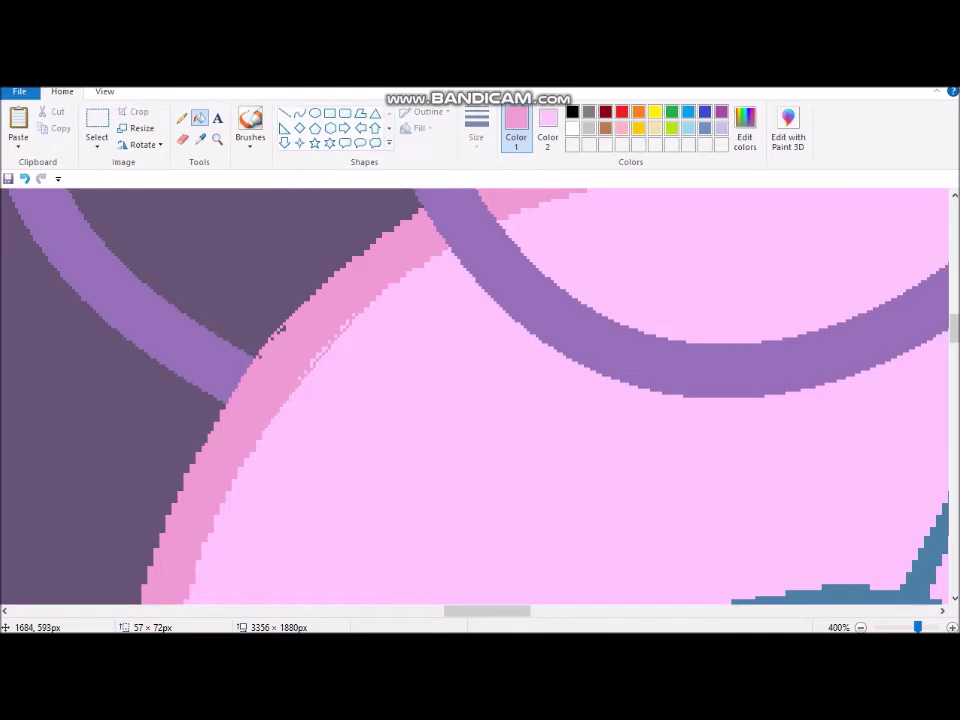
{"action": "scroll", "coordinate": [283, 328], "scroll_direction": "up", "scroll_amount": 2}
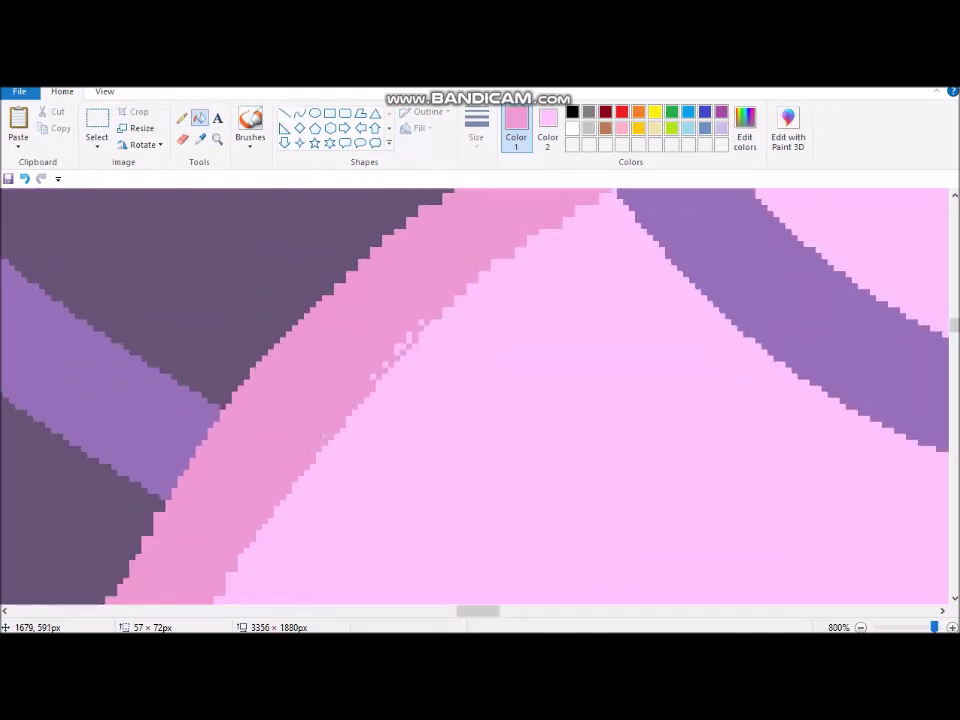
{"action": "scroll", "coordinate": [422, 322], "scroll_direction": "down", "scroll_amount": 3}
- Fill the forehead area and head outline enclosed by the fringe with the dark background colour, leaving the ear outline
{"action": "scroll", "coordinate": [422, 322], "scroll_direction": "up", "scroll_amount": 3}
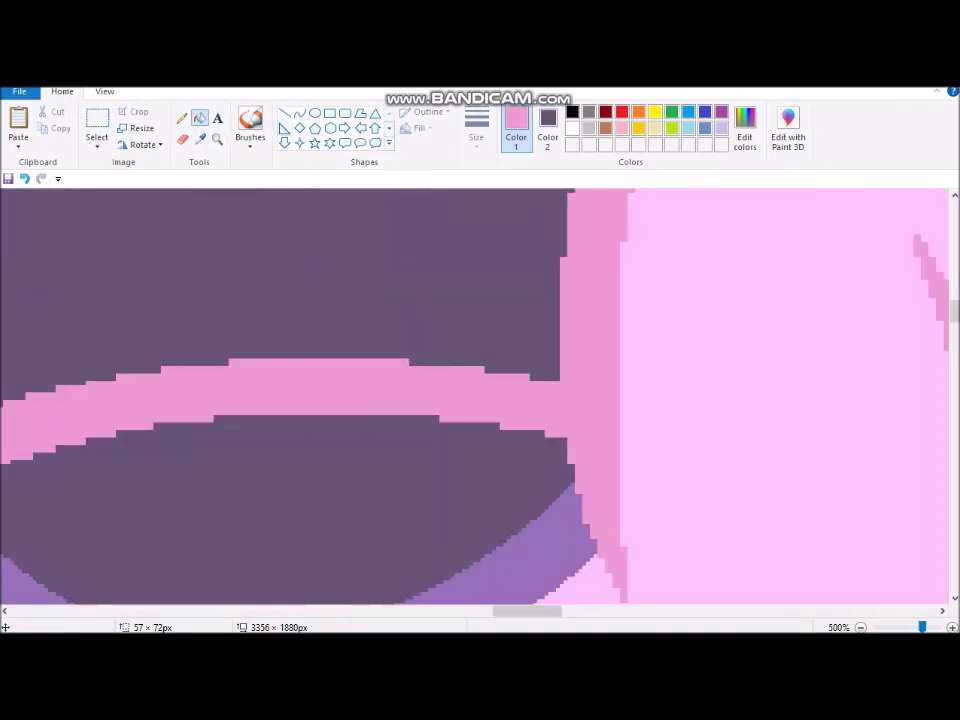
{"action": "key", "text": "ctrl+z"}
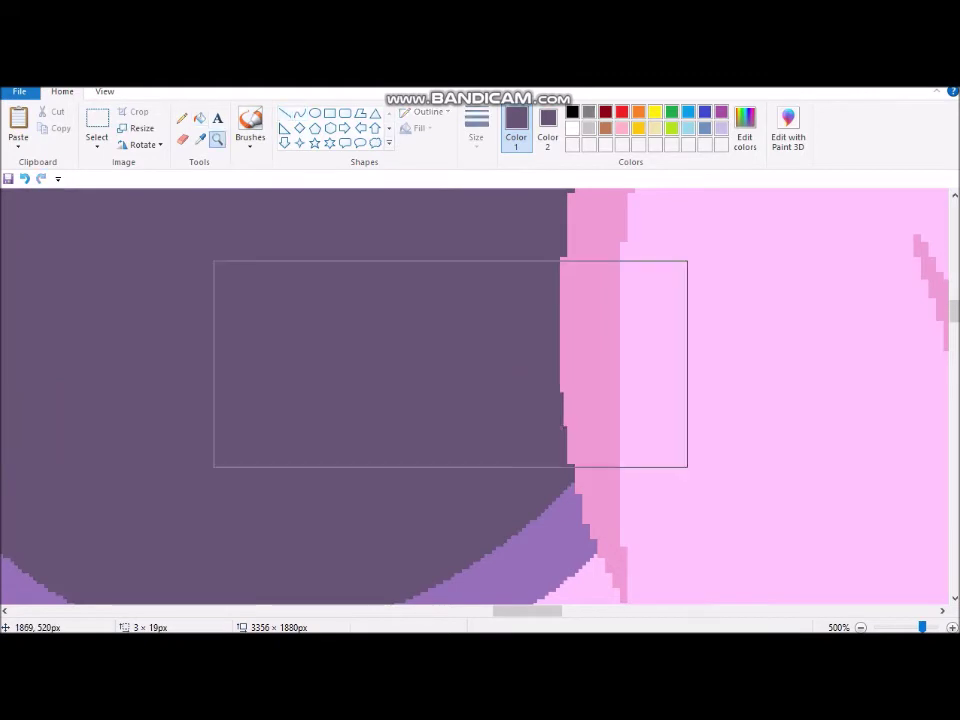
{"action": "scroll", "coordinate": [420, 300], "scroll_direction": "down", "scroll_amount": 2}
- Cut off the fringe's rounded curl end with the background colour and reshape it into a pointed purple tip
{"action": "left_click_drag", "start_coordinate": [335, 268], "coordinate": [472, 477]}
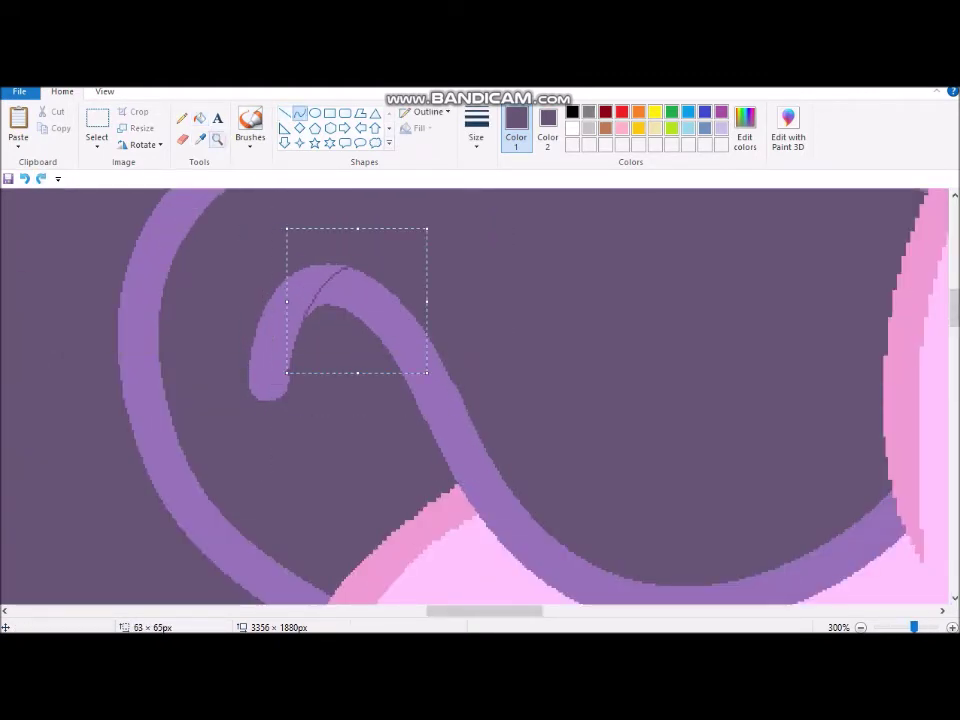
{"action": "left_click", "coordinate": [199, 117]}
{"action": "left_click", "coordinate": [270, 355]}
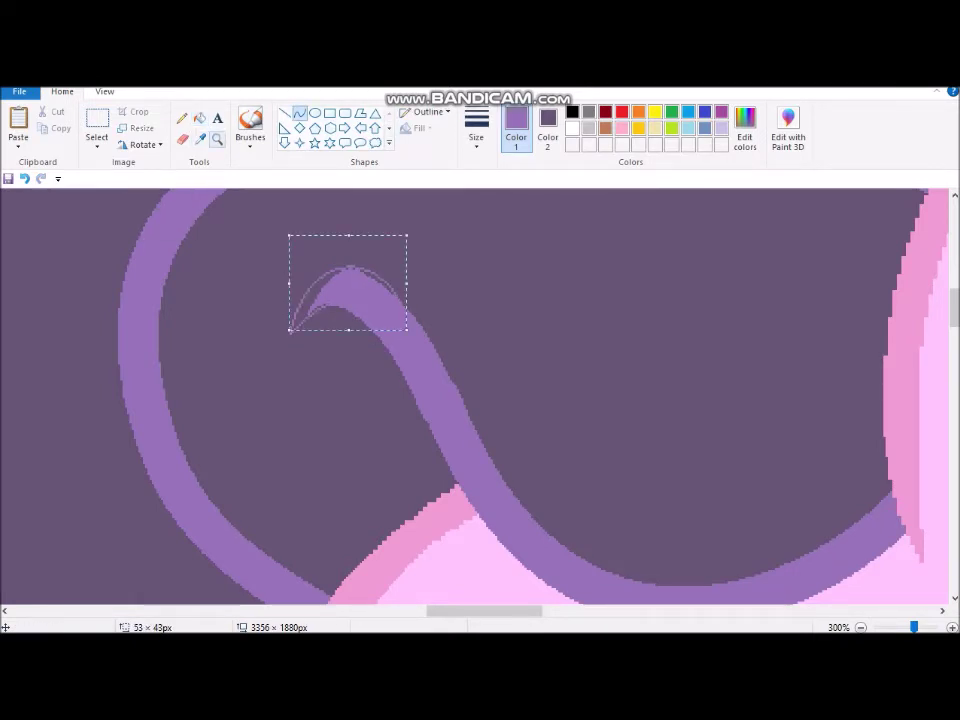
{"action": "scroll", "coordinate": [349, 251], "scroll_direction": "up", "scroll_amount": 3}
{"action": "left_click", "coordinate": [181, 117]}
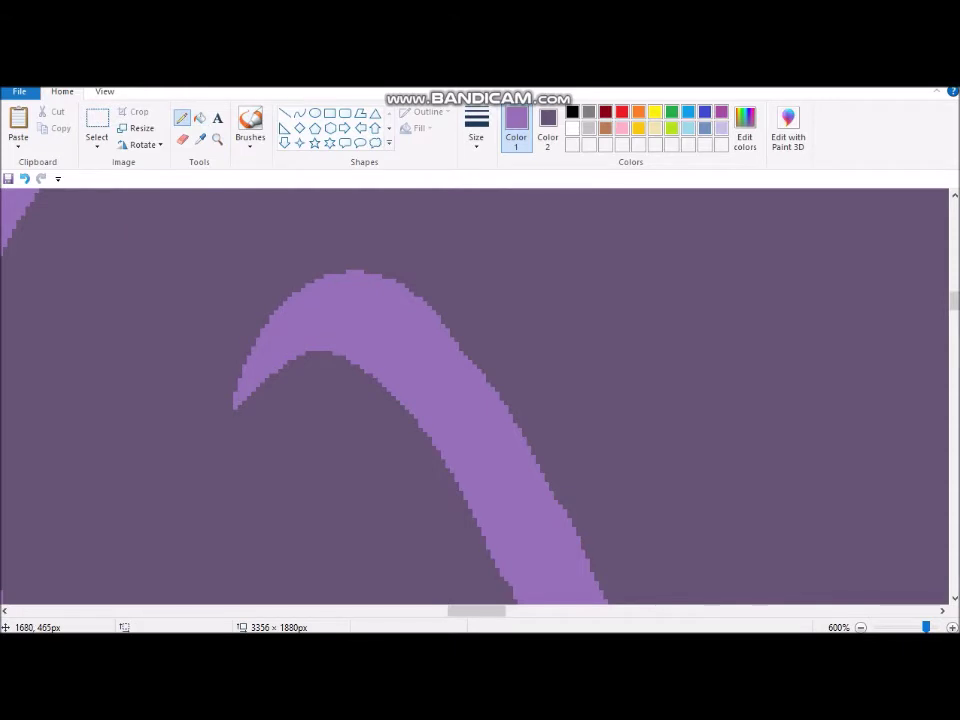
- Trim the pink outline beside the back mane's root with a curve in the dark background colour and fill the excess pink
{"action": "scroll", "coordinate": [475, 395], "scroll_direction": "down", "scroll_amount": 5}
{"action": "scroll", "coordinate": [475, 395], "scroll_direction": "up", "scroll_amount": 3}
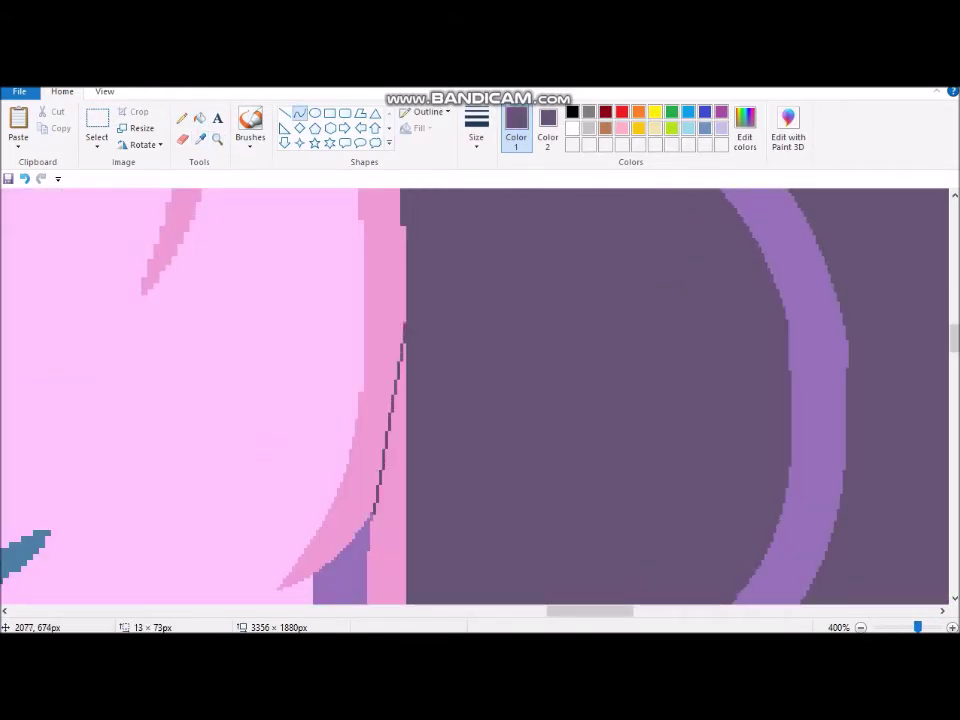
{"action": "scroll", "coordinate": [410, 460], "scroll_direction": "down", "scroll_amount": 3}
{"action": "left_click", "coordinate": [413, 553]}
{"action": "scroll", "coordinate": [413, 553], "scroll_direction": "up", "scroll_amount": 1}
{"action": "scroll", "coordinate": [413, 553], "scroll_direction": "right", "scroll_amount": 3}
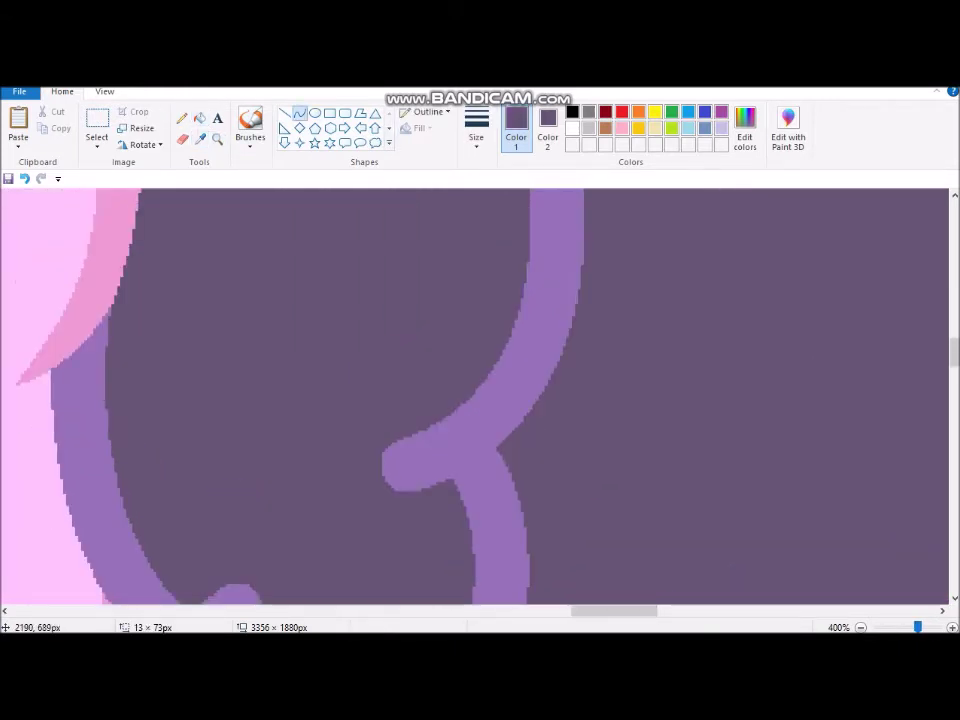
- Sharpen the back mane's curl ends with background-coloured curves and a pointed purple bottom tip, and erase the cut-off pieces
{"action": "left_click_drag", "start_coordinate": [386, 467], "coordinate": [524, 258]}
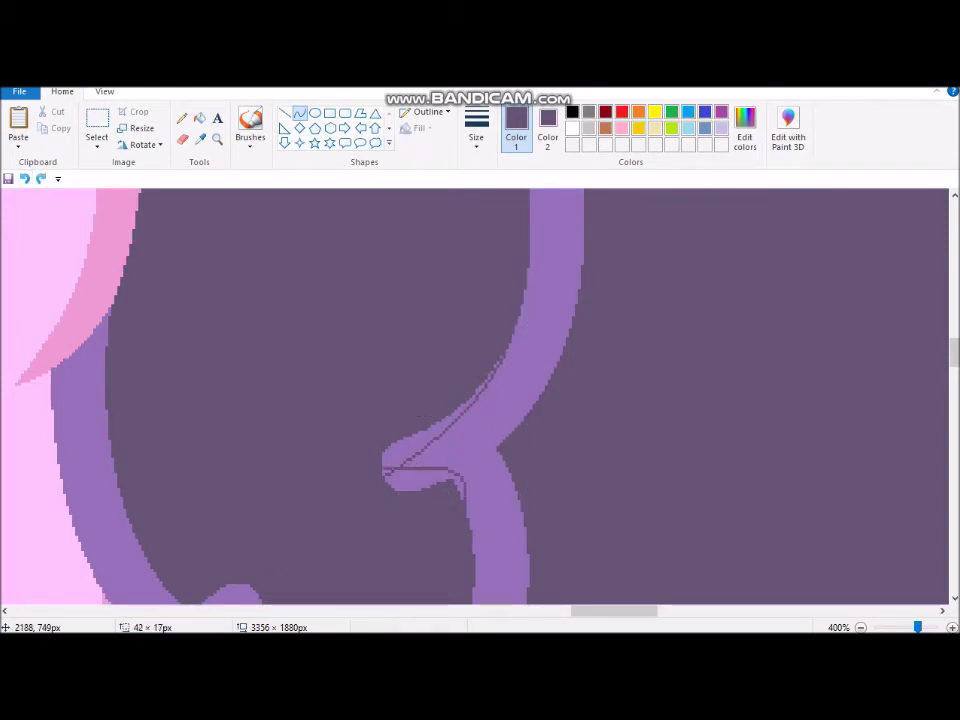
{"action": "scroll", "coordinate": [475, 395], "scroll_direction": "down", "scroll_amount": 2}
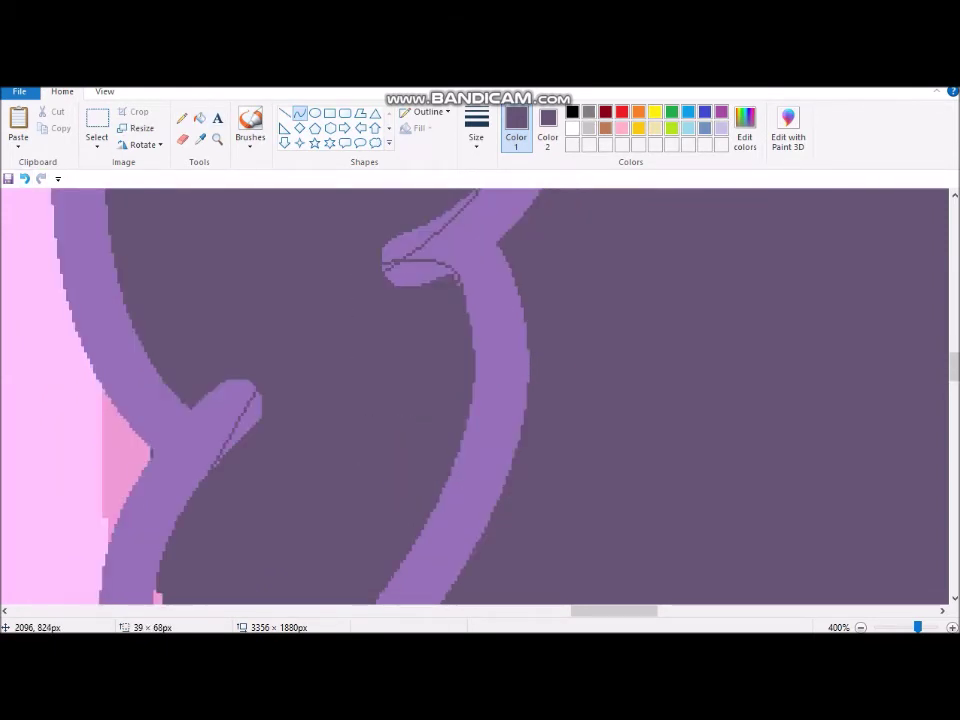
{"action": "scroll", "coordinate": [475, 395], "scroll_direction": "down", "scroll_amount": 2}
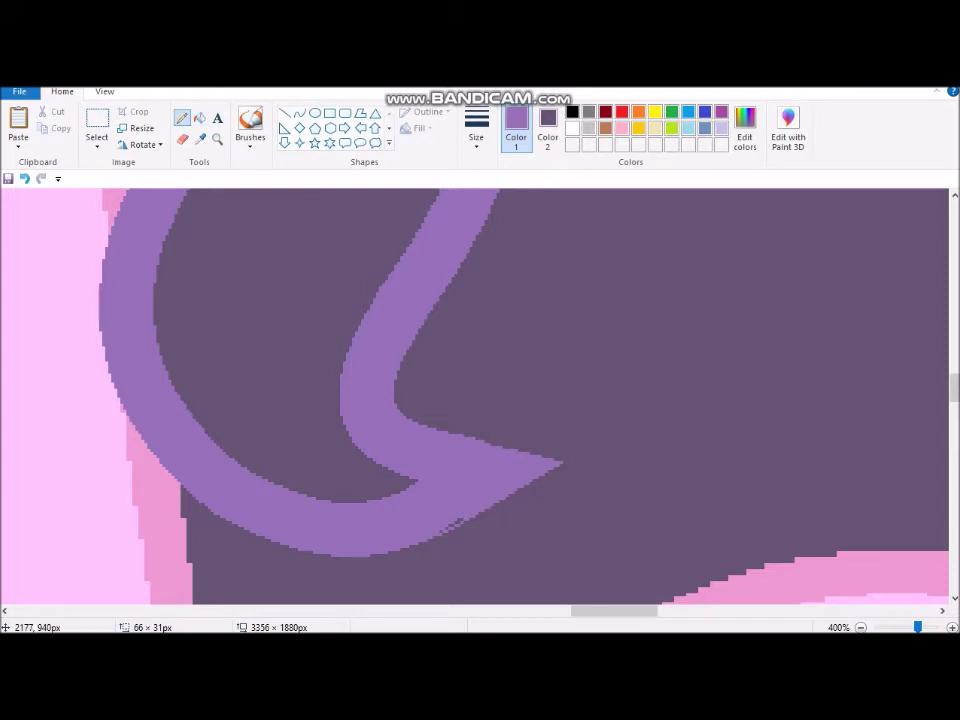
{"action": "scroll", "coordinate": [475, 395], "scroll_direction": "up", "scroll_amount": 2}
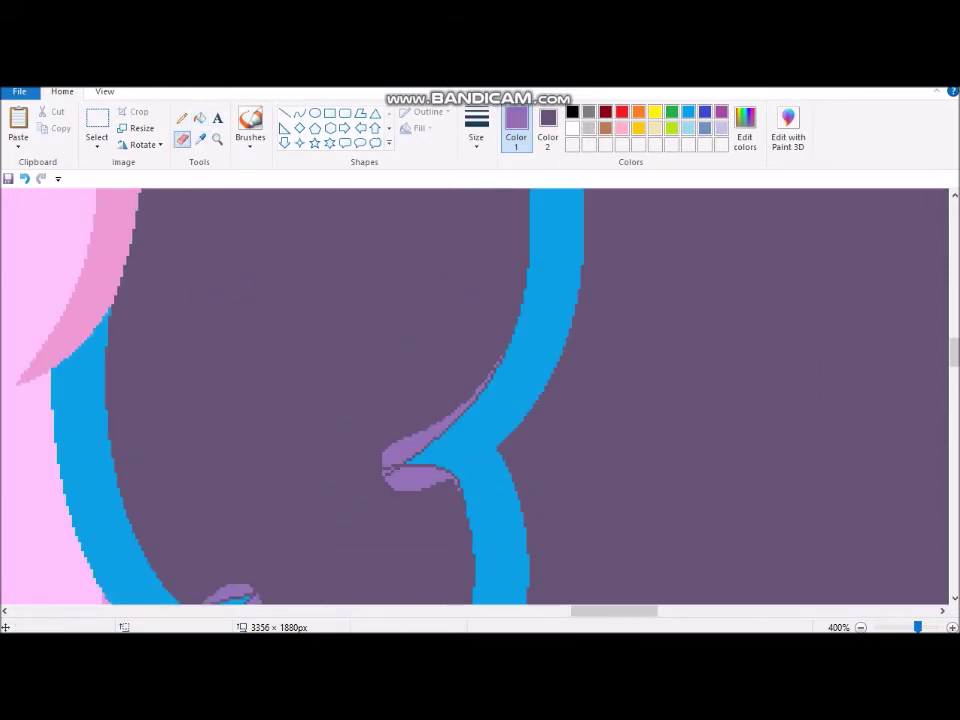
{"action": "scroll", "coordinate": [475, 395], "scroll_direction": "down", "scroll_amount": 2}
- Draw a pointed purple tip on the rounded outer curl end of the tail and fill it
{"action": "left_click", "coordinate": [217, 138]}
{"action": "scroll", "coordinate": [305, 313], "scroll_direction": "down", "scroll_amount": 4}
{"action": "scroll", "coordinate": [305, 313], "scroll_direction": "up", "scroll_amount": 2}
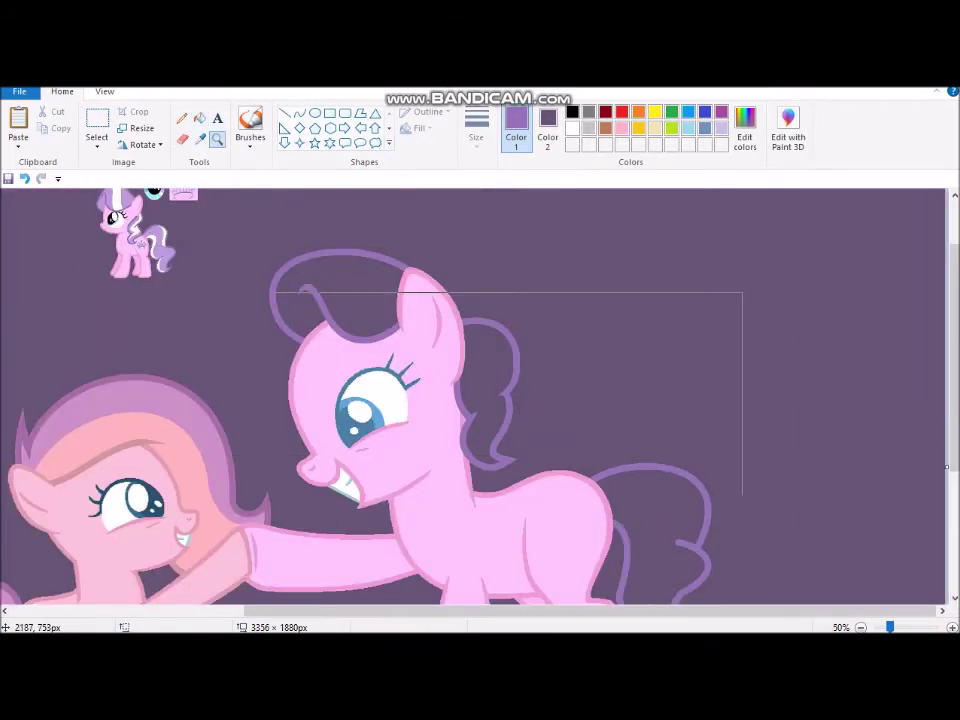
{"action": "left_click", "coordinate": [493, 356]}
{"action": "left_click", "coordinate": [411, 485]}
{"action": "left_click", "coordinate": [299, 113]}
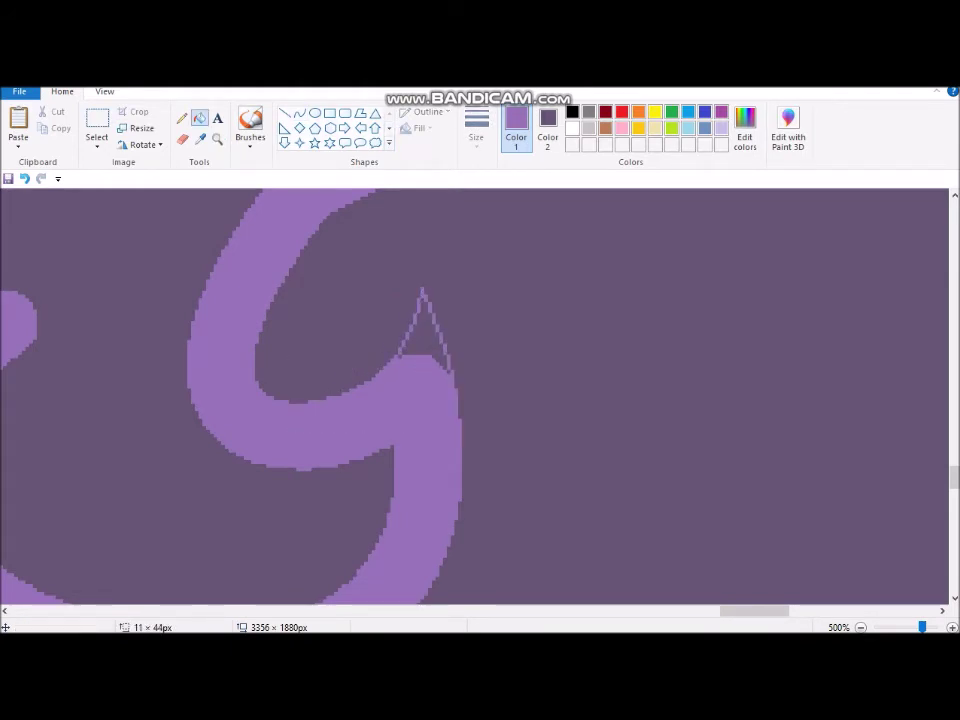
{"action": "left_click", "coordinate": [570, 458]}
- Draw background-coloured curves across the tail's two rounded inner line ends to taper them to points
{"action": "scroll", "coordinate": [475, 395], "scroll_direction": "left", "scroll_amount": 4}
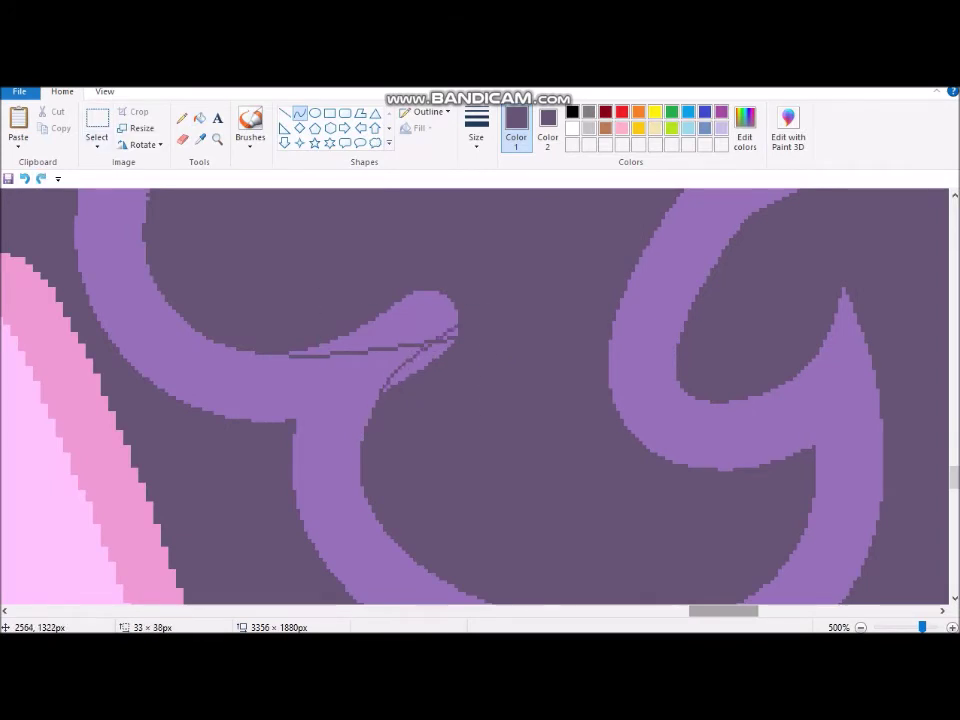
{"action": "scroll", "coordinate": [475, 395], "scroll_direction": "up", "scroll_amount": 3}
{"action": "scroll", "coordinate": [475, 395], "scroll_direction": "right", "scroll_amount": 1}
{"action": "left_click_drag", "start_coordinate": [488, 272], "coordinate": [739, 439]}
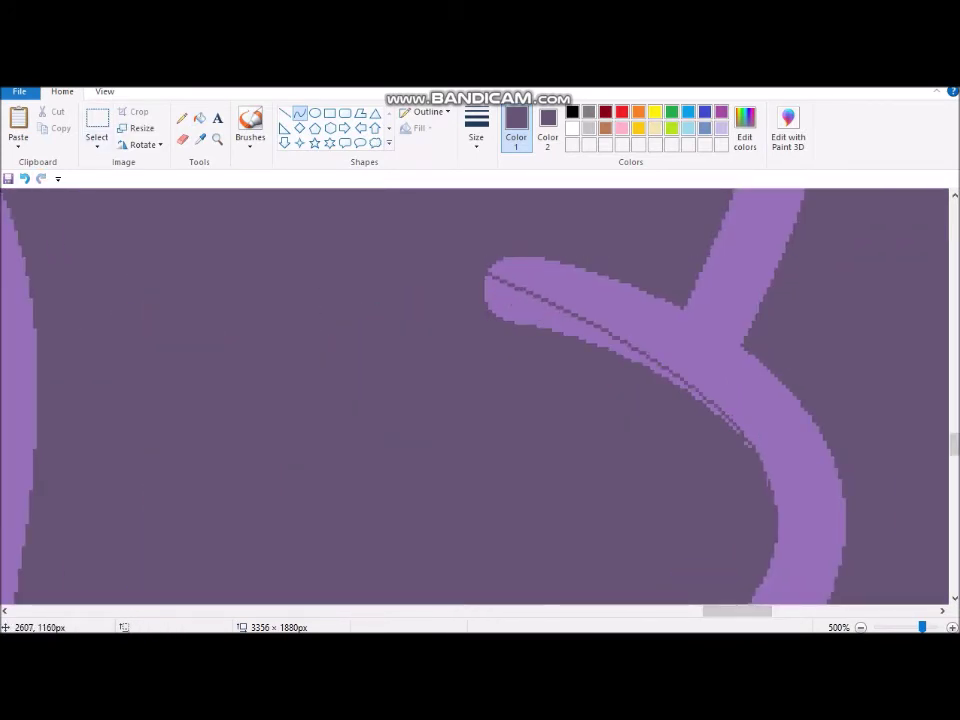
{"action": "scroll", "coordinate": [739, 439], "scroll_direction": "up", "scroll_amount": 1}
{"action": "scroll", "coordinate": [475, 395], "scroll_direction": "left", "scroll_amount": 5}
- Mark the tail outline to keep with a green fill and erase the cut-off purple pieces around its tapered ends
{"action": "left_click", "coordinate": [671, 111]}
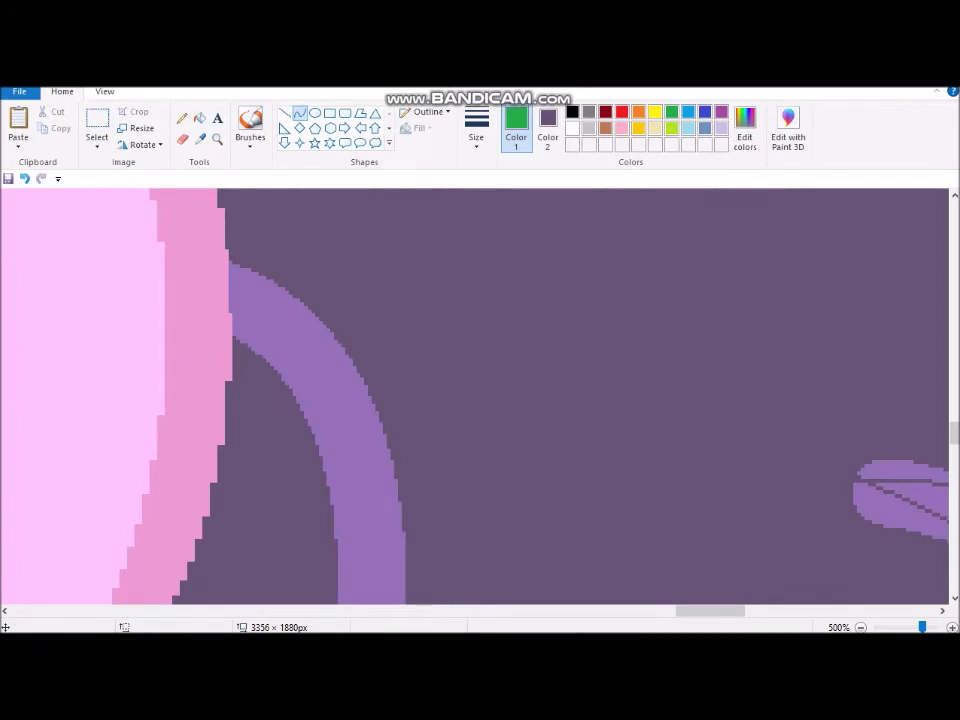
{"action": "scroll", "coordinate": [475, 395], "scroll_direction": "right", "scroll_amount": 8}
{"action": "left_click", "coordinate": [407, 279]}
{"action": "scroll", "coordinate": [475, 395], "scroll_direction": "down", "scroll_amount": 2}
{"action": "scroll", "coordinate": [475, 395], "scroll_direction": "down", "scroll_amount": 2}
{"action": "scroll", "coordinate": [475, 395], "scroll_direction": "left", "scroll_amount": 5}
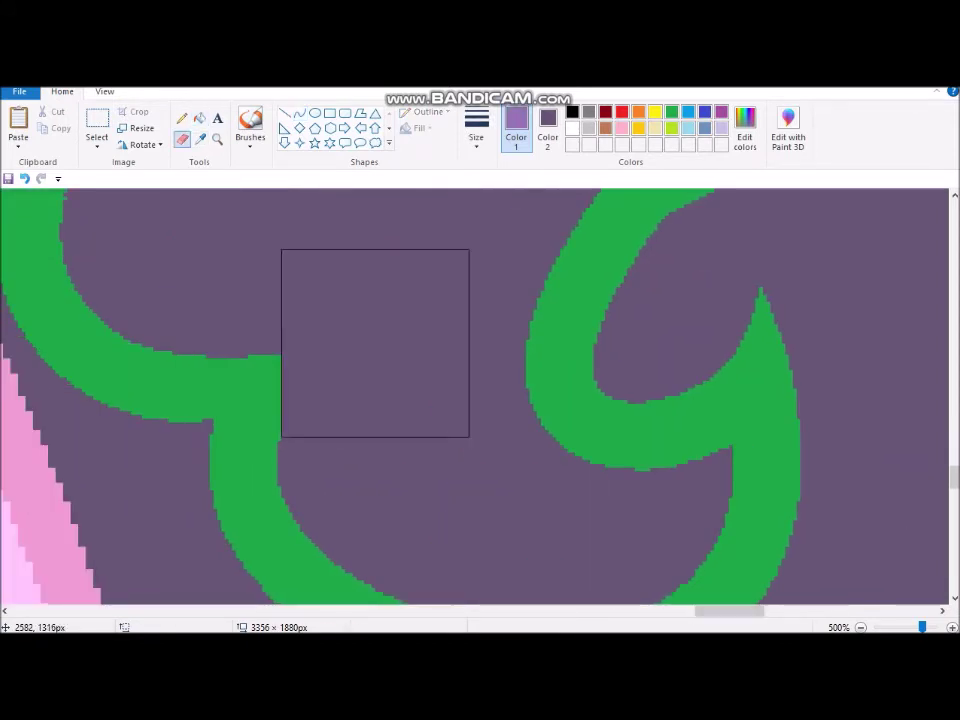
{"action": "left_click", "coordinate": [476, 128]}
{"action": "left_click", "coordinate": [443, 227]}
- Restore the tail outline's purple and fill the fringe, back mane and tail with light purple
{"action": "left_click", "coordinate": [217, 139]}
{"action": "right_click", "coordinate": [354, 463]}
{"action": "right_click", "coordinate": [340, 400]}
{"action": "left_click", "coordinate": [97, 125]}
{"action": "left_click_drag", "start_coordinate": [285, 240], "coordinate": [525, 461]}
{"action": "left_click", "coordinate": [217, 139]}
{"action": "left_click", "coordinate": [340, 322]}
{"action": "scroll", "coordinate": [480, 400], "scroll_direction": "down", "scroll_amount": 1}
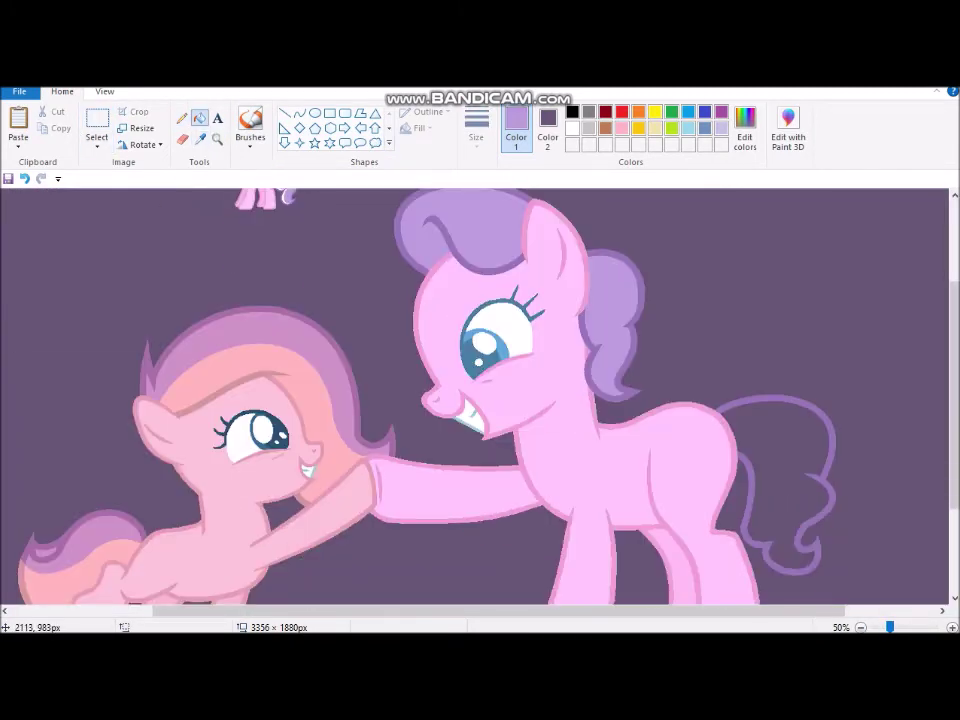
- Draw two white curves down the fringe and fill the band between them with white
{"action": "scroll", "coordinate": [480, 400], "scroll_direction": "up", "scroll_amount": 2}
{"action": "left_click", "coordinate": [515, 408]}
{"action": "left_click", "coordinate": [493, 380]}
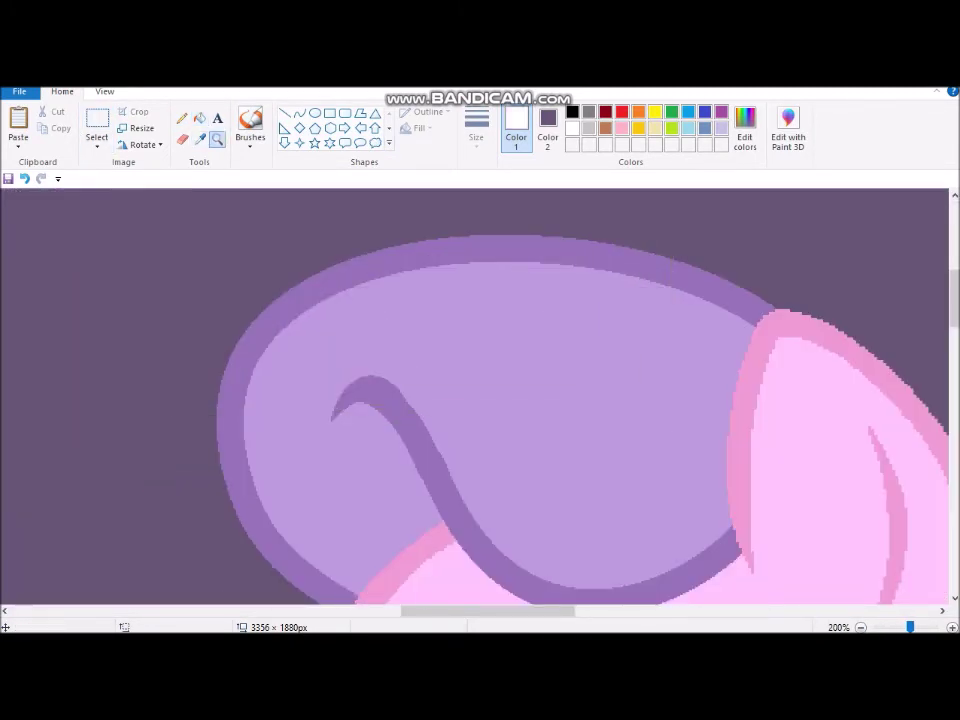
{"action": "left_click_drag", "start_coordinate": [452, 330], "coordinate": [430, 320]}
{"action": "left_click", "coordinate": [200, 117]}
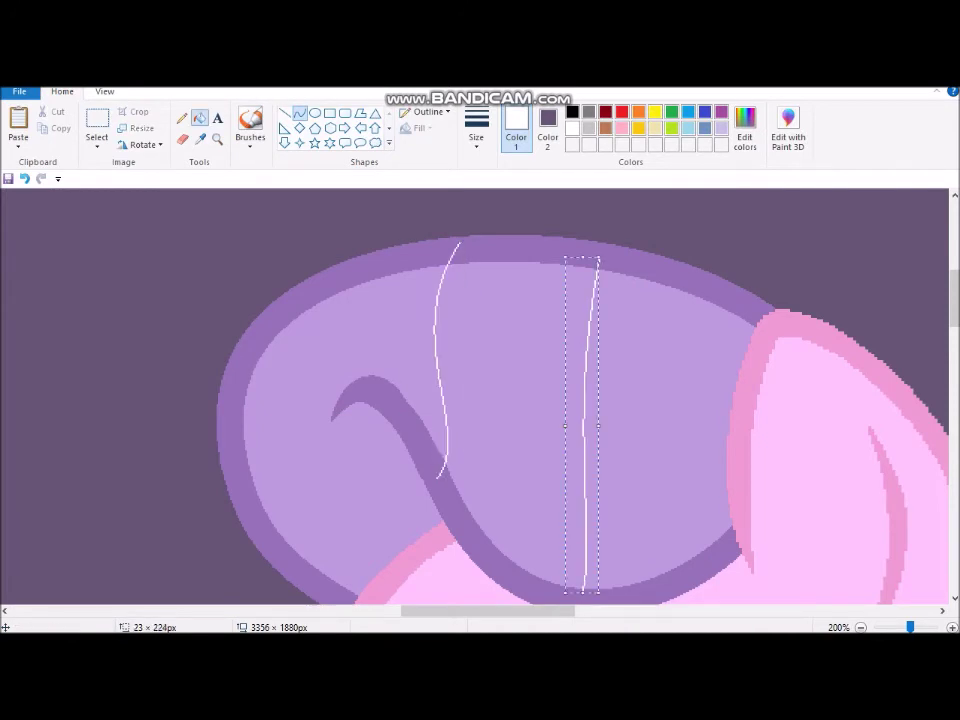
{"action": "left_click", "coordinate": [515, 420]}
- Draw white dividing curves in the back mane and fill the enclosed upper section with white
{"action": "left_click", "coordinate": [217, 138]}
{"action": "right_click", "coordinate": [480, 400]}
{"action": "left_click", "coordinate": [454, 342]}
{"action": "left_click", "coordinate": [478, 429]}
{"action": "left_click", "coordinate": [478, 429]}
{"action": "left_click", "coordinate": [299, 113]}
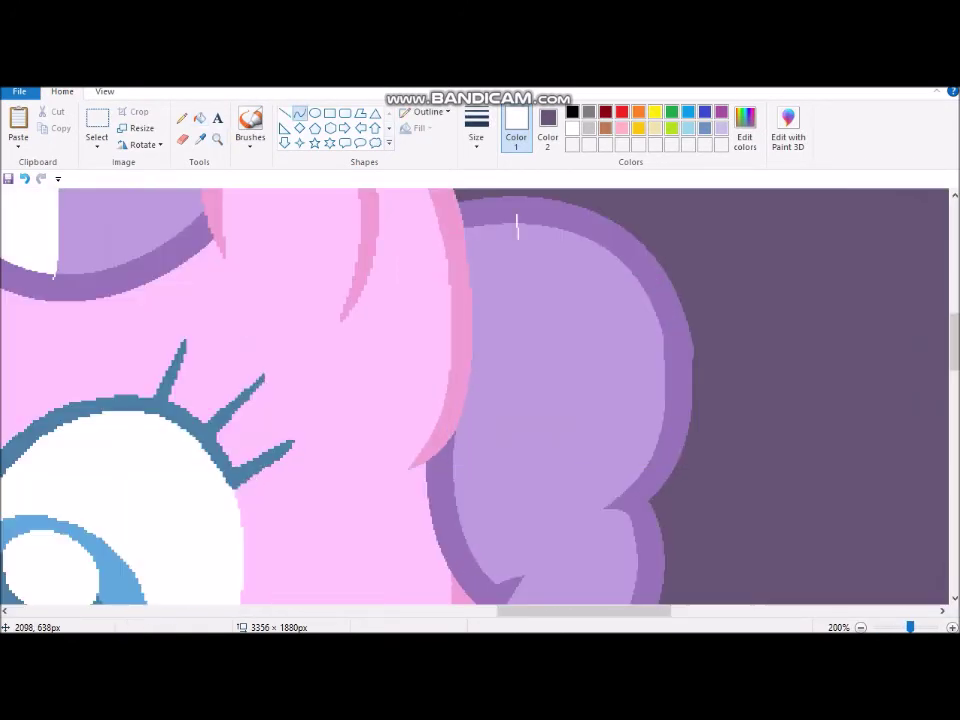
{"action": "scroll", "coordinate": [475, 395], "scroll_direction": "down", "scroll_amount": 2}
{"action": "left_click_drag", "start_coordinate": [500, 563], "coordinate": [570, 600]}
{"action": "left_click", "coordinate": [200, 117]}
{"action": "left_click", "coordinate": [520, 330]}
{"action": "scroll", "coordinate": [520, 330], "scroll_direction": "up", "scroll_amount": 1}
- Draw white curves through the upper part of the tail for its outer white stripe
{"action": "left_click", "coordinate": [217, 138]}
{"action": "right_click", "coordinate": [437, 436]}
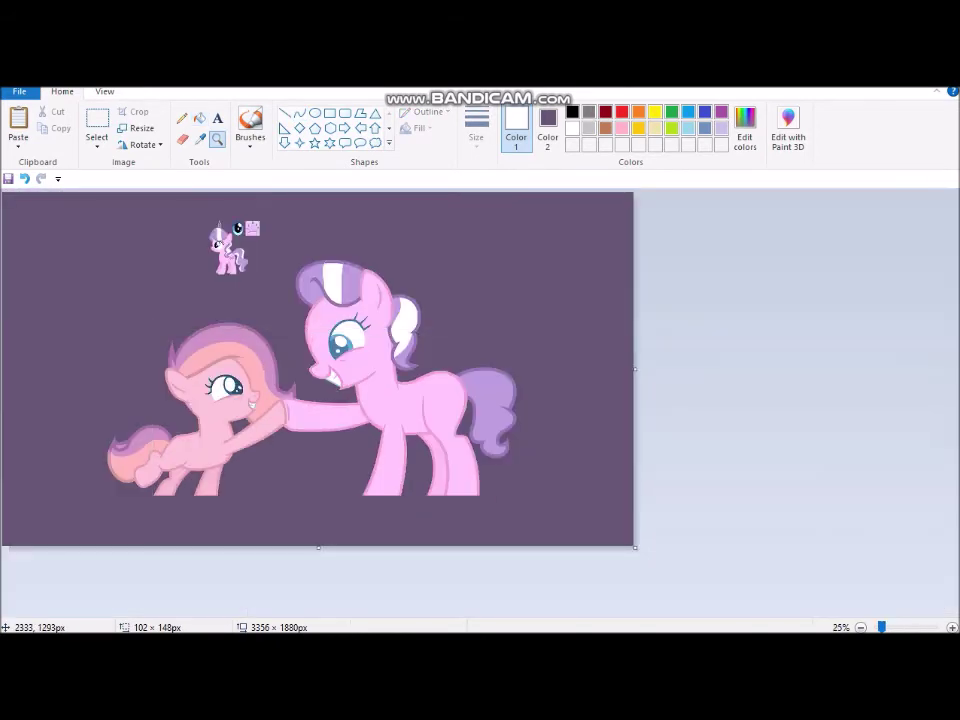
{"action": "left_click", "coordinate": [579, 446]}
{"action": "left_click", "coordinate": [579, 446]}
{"action": "left_click", "coordinate": [629, 450]}
{"action": "left_click_drag", "start_coordinate": [560, 460], "coordinate": [450, 300]}
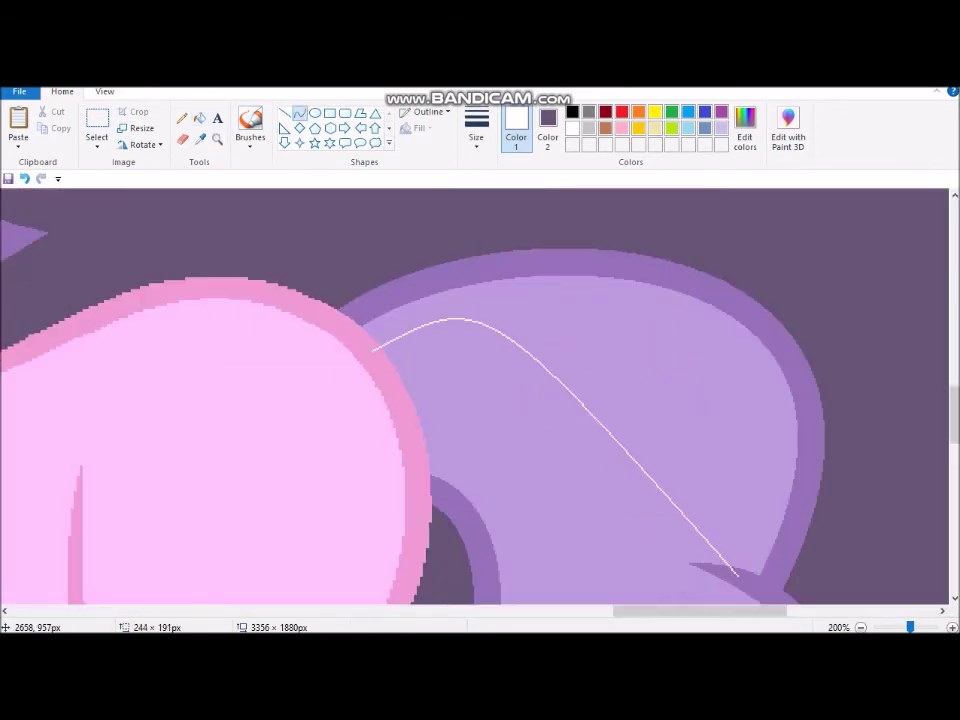
{"action": "left_click_drag", "start_coordinate": [690, 380], "coordinate": [720, 300]}
- Draw the white inner stripe down the side of the tail nearest the body and fill the tail stripes white
{"action": "left_click", "coordinate": [217, 138]}
{"action": "right_click", "coordinate": [480, 400]}
{"action": "left_click", "coordinate": [392, 300]}
{"action": "left_click", "coordinate": [650, 341]}
{"action": "left_click", "coordinate": [299, 113]}
{"action": "mouse_move", "coordinate": [400, 290]}
{"action": "left_mouse_down"}
{"action": "mouse_move", "coordinate": [440, 330]}
{"action": "mouse_move", "coordinate": [489, 606]}
{"action": "left_mouse_up"}
{"action": "scroll", "coordinate": [520, 390], "scroll_direction": "down", "scroll_amount": 2}
{"action": "scroll", "coordinate": [475, 395], "scroll_direction": "left", "scroll_amount": 10}
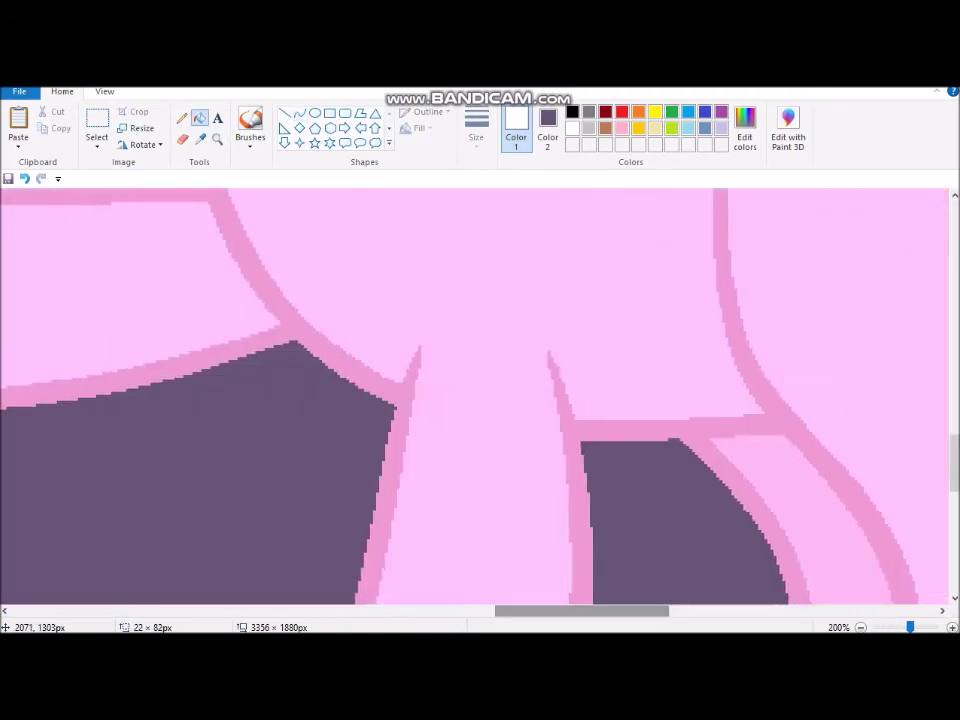
- Select the small reference pony with its eye and cutie mark samples and delete it from the canvas
{"action": "scroll", "coordinate": [475, 395], "scroll_direction": "up", "scroll_amount": 2}
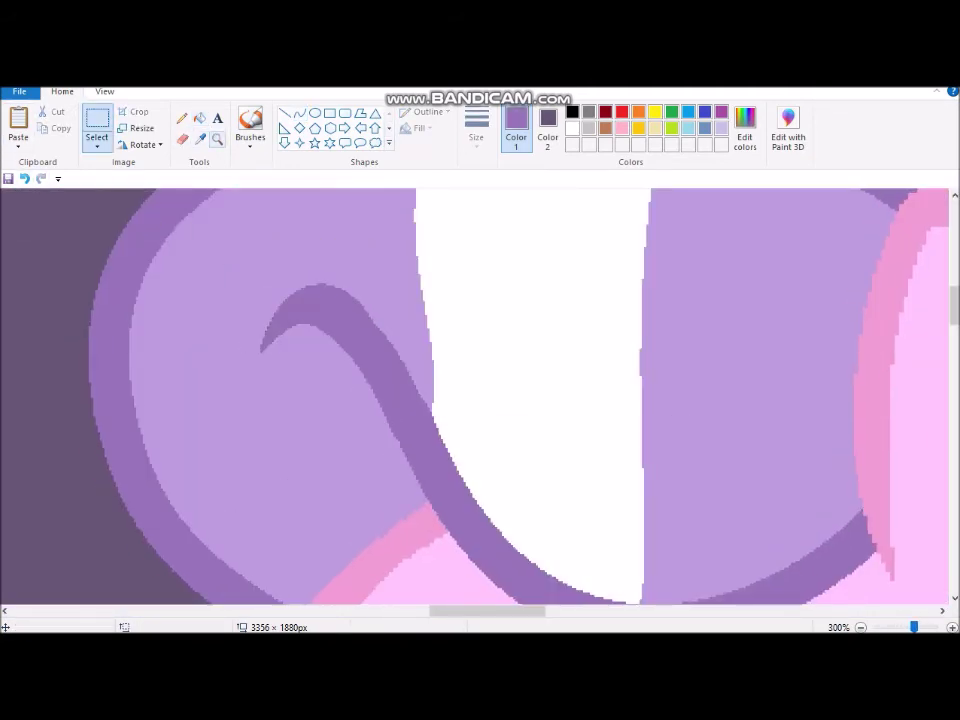
{"action": "scroll", "coordinate": [428, 410], "scroll_direction": "down", "scroll_amount": 3}
{"action": "left_click_drag", "start_coordinate": [75, 214], "coordinate": [214, 300]}
{"action": "key", "text": "Delete"}
- Trim the canvas at the bottom of the legs and crop it around the two ponies to 2316 × 1268 px
{"action": "left_click", "coordinate": [217, 138]}
{"action": "right_click", "coordinate": [318, 440]}
{"action": "left_click_drag", "start_coordinate": [318, 547], "coordinate": [318, 497]}
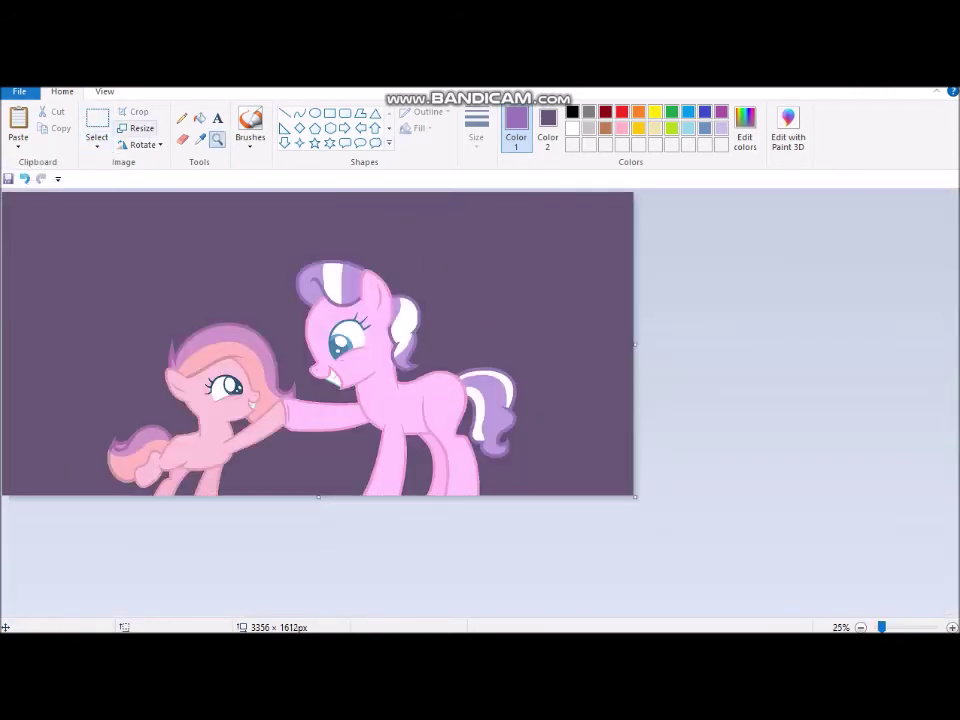
{"action": "left_click", "coordinate": [135, 111]}
{"action": "left_click", "coordinate": [217, 138]}
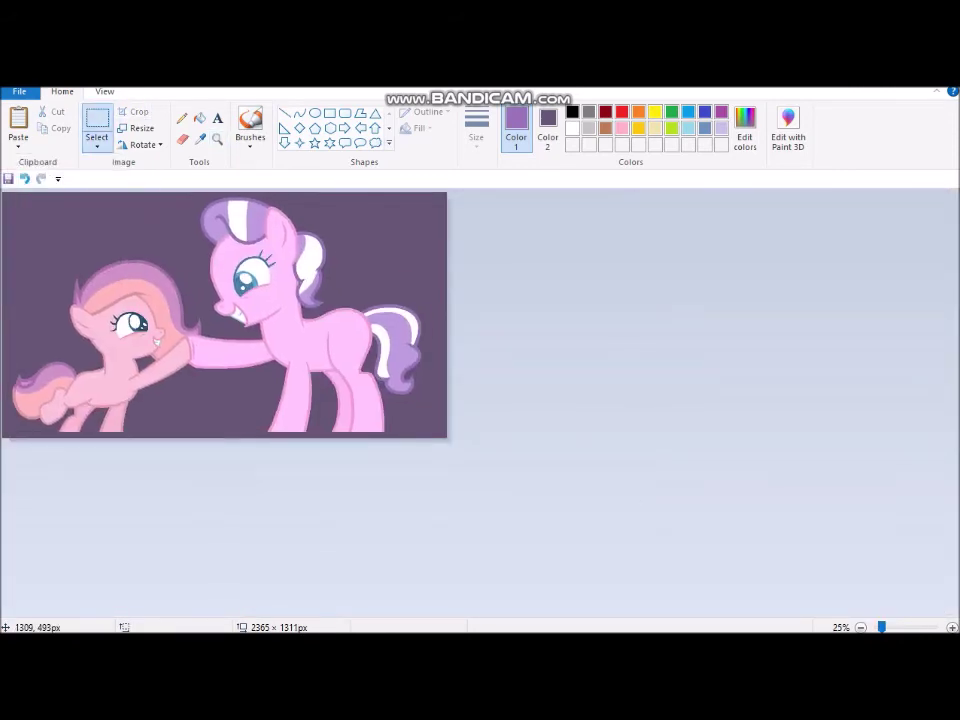
{"action": "left_click", "coordinate": [315, 458]}
{"action": "right_click", "coordinate": [467, 499]}
{"action": "left_click_drag", "start_coordinate": [447, 437], "coordinate": [440, 433]}
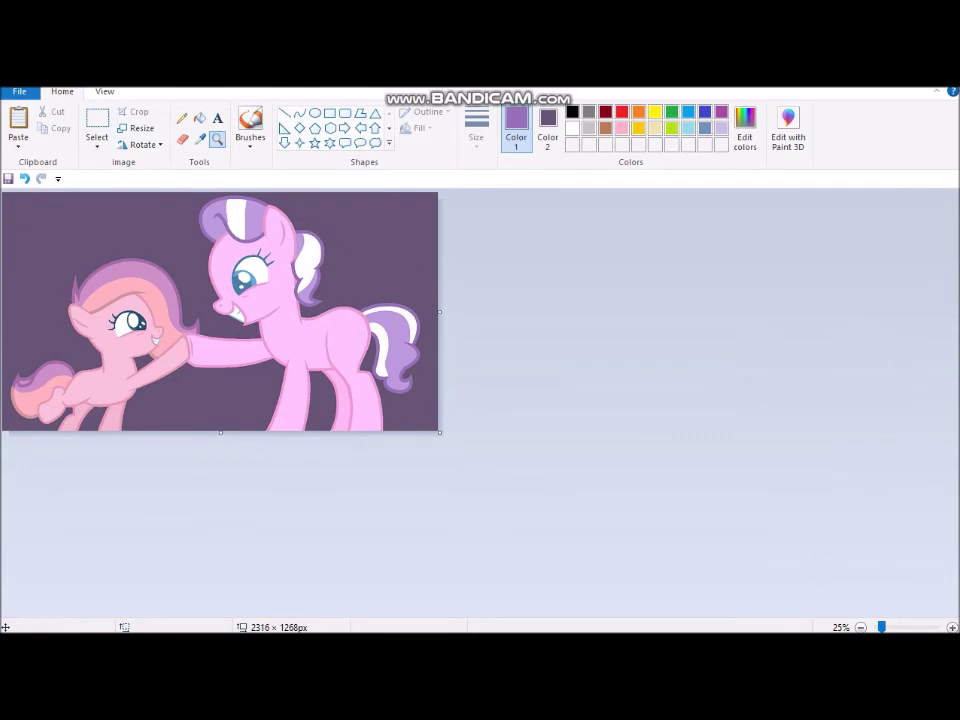
- Save the picture in the 3D Objects folder as the PNG "next gen you're the best mom"
{"action": "left_click", "coordinate": [182, 138]}
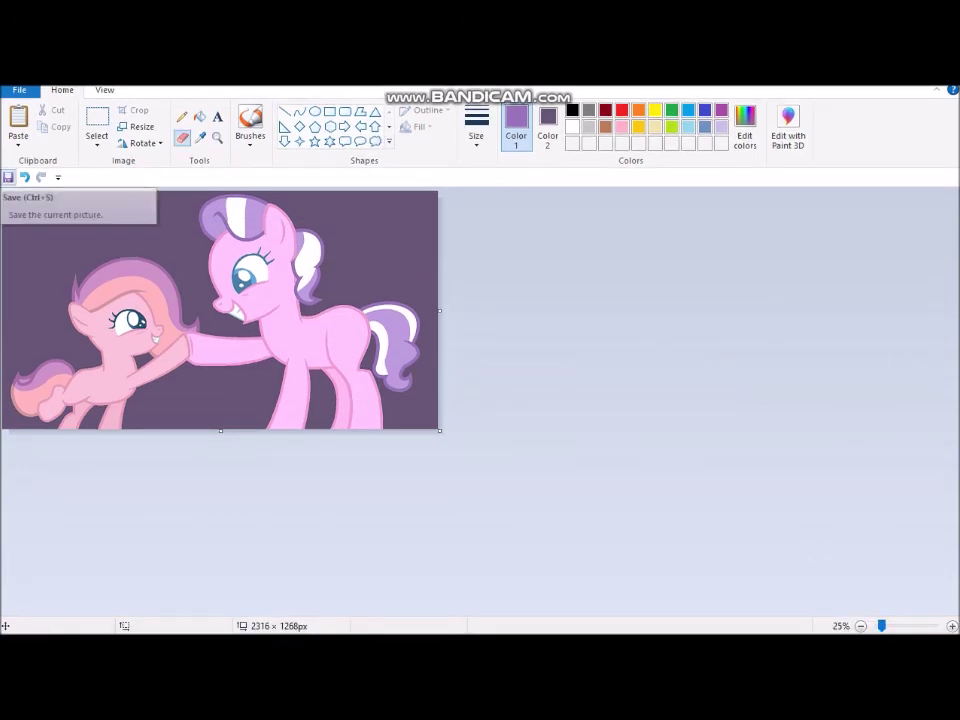
{"action": "left_click", "coordinate": [8, 177]}
{"action": "left_click", "coordinate": [297, 204]}
{"action": "left_click", "coordinate": [360, 492]}
{"action": "type", "text": "next gen you"}
{"action": "left_click", "coordinate": [677, 573]}
{"action": "type", "text": "'"}
{"action": "left_click", "coordinate": [684, 573]}
{"action": "type", "text": "re the best mom"}
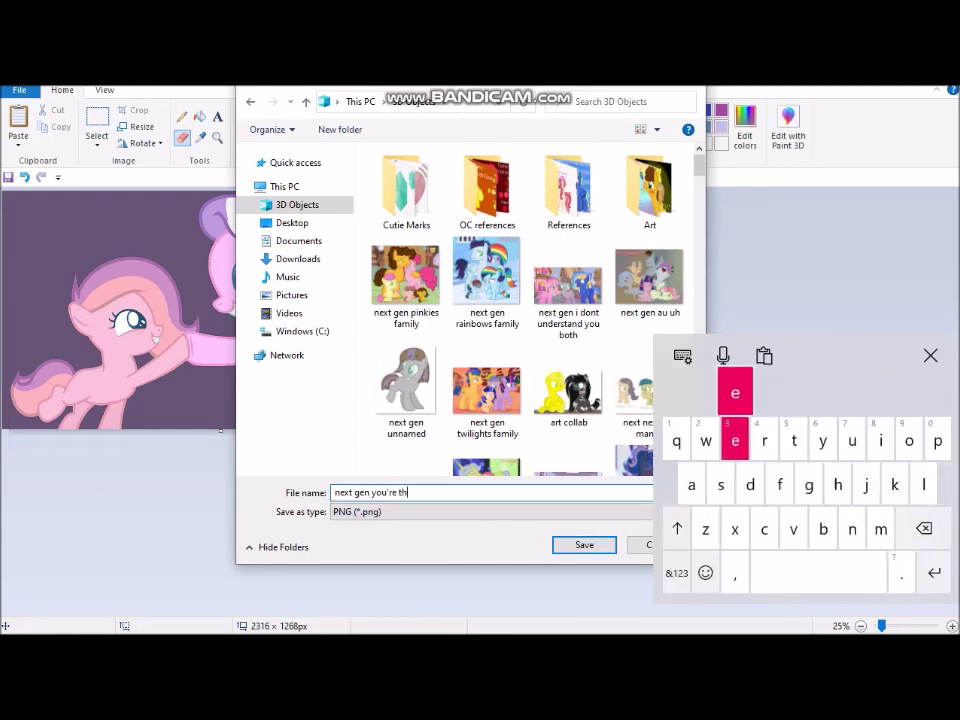
{"action": "left_click", "coordinate": [584, 544]}
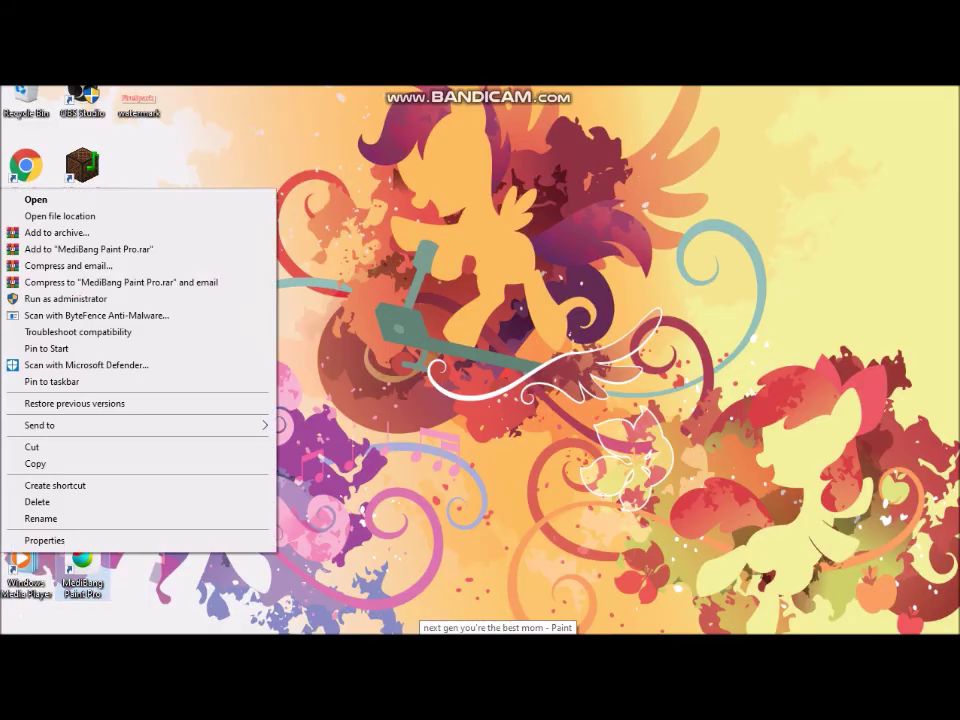
- Switch to MediBang Paint Pro, open next gen you're the best mom.png and make its dark background transparent
{"action": "left_click", "coordinate": [35, 199]}
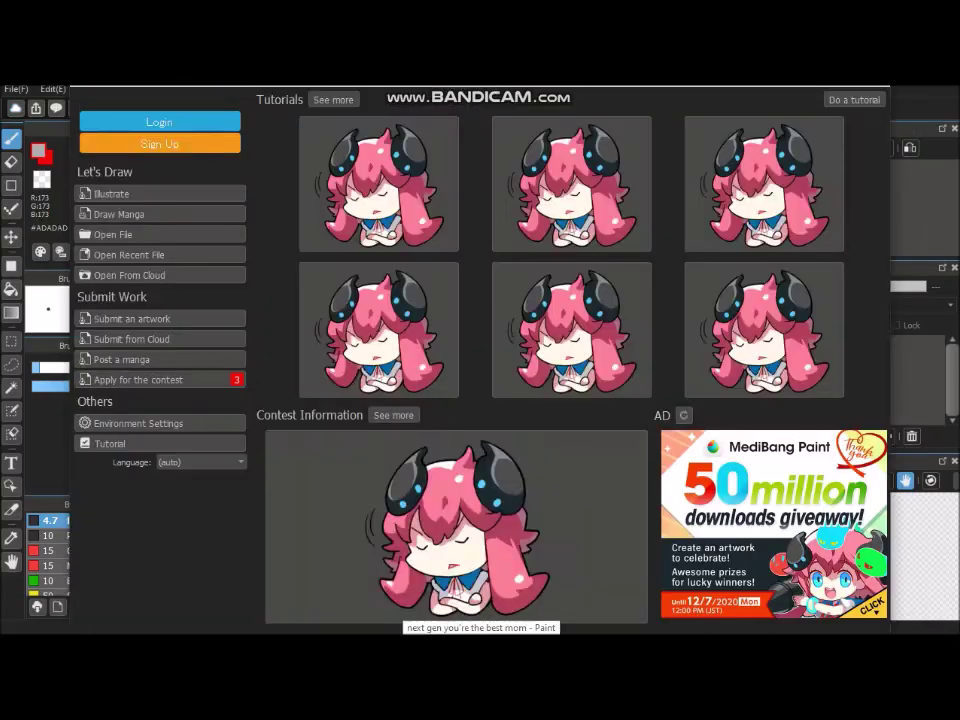
{"action": "right_click", "coordinate": [480, 632]}
{"action": "key", "text": "Escape"}
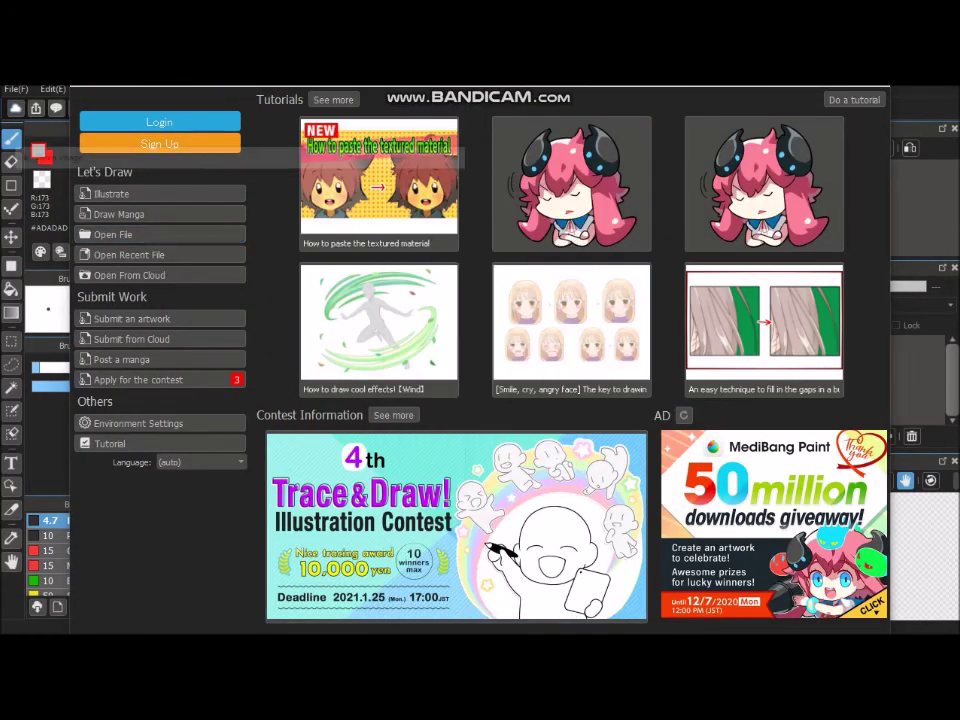
{"action": "key", "text": "ctrl+o"}
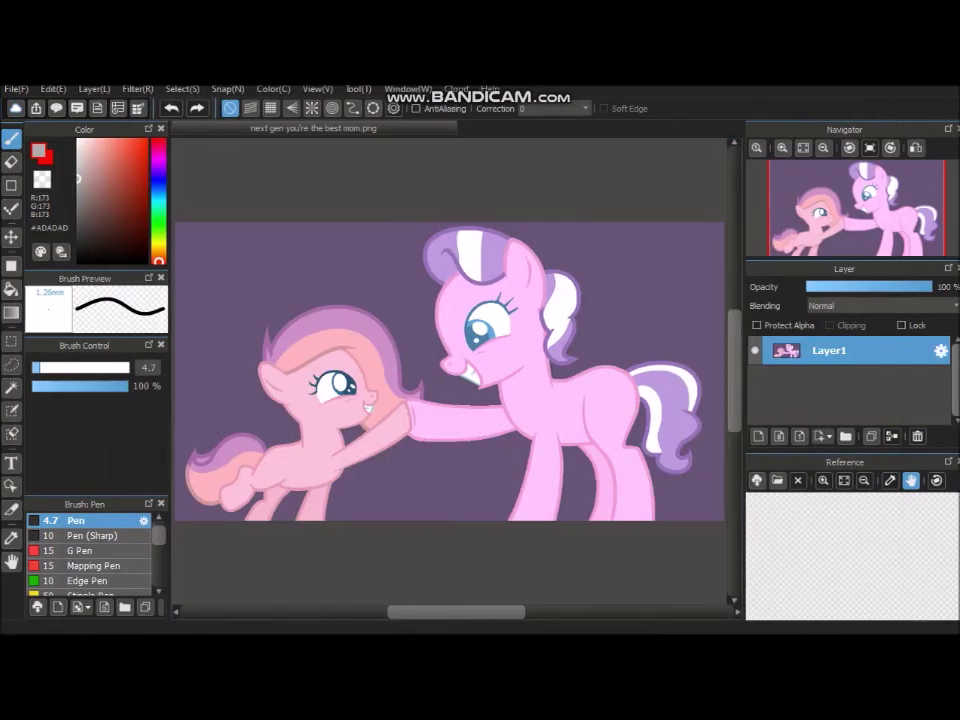
{"action": "key", "text": "g"}
- Add a park picnic background image from the mlp backgrounds folder as a new layer beneath the ponies
{"action": "left_click", "coordinate": [16, 88]}
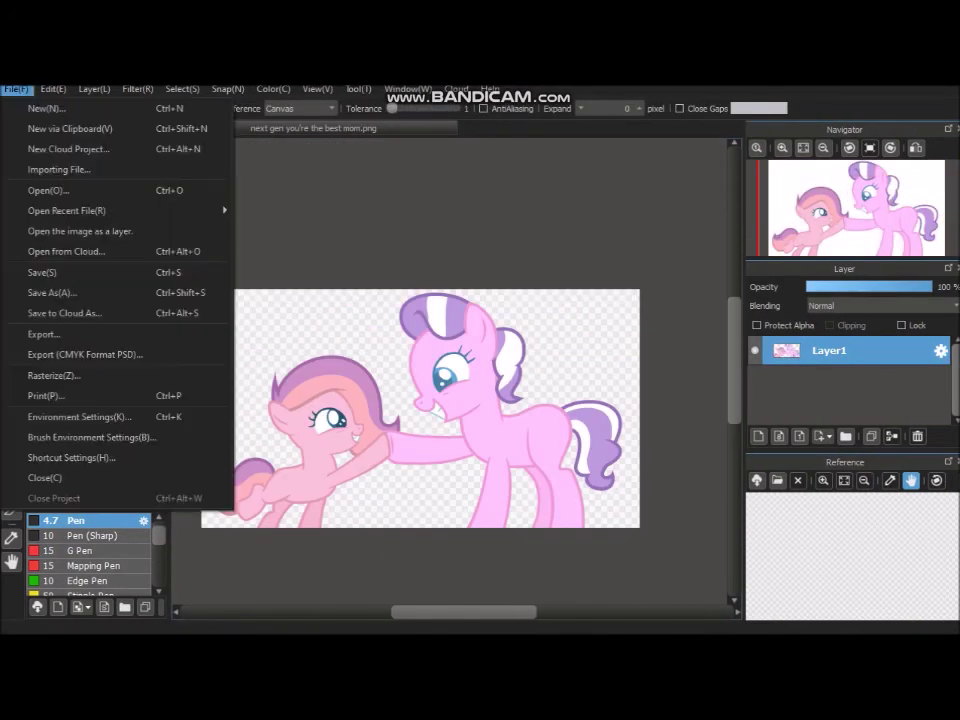
{"action": "left_click", "coordinate": [40, 189]}
{"action": "scroll", "coordinate": [337, 272], "scroll_direction": "down", "scroll_amount": 2}
{"action": "scroll", "coordinate": [337, 272], "scroll_direction": "down", "scroll_amount": 10}
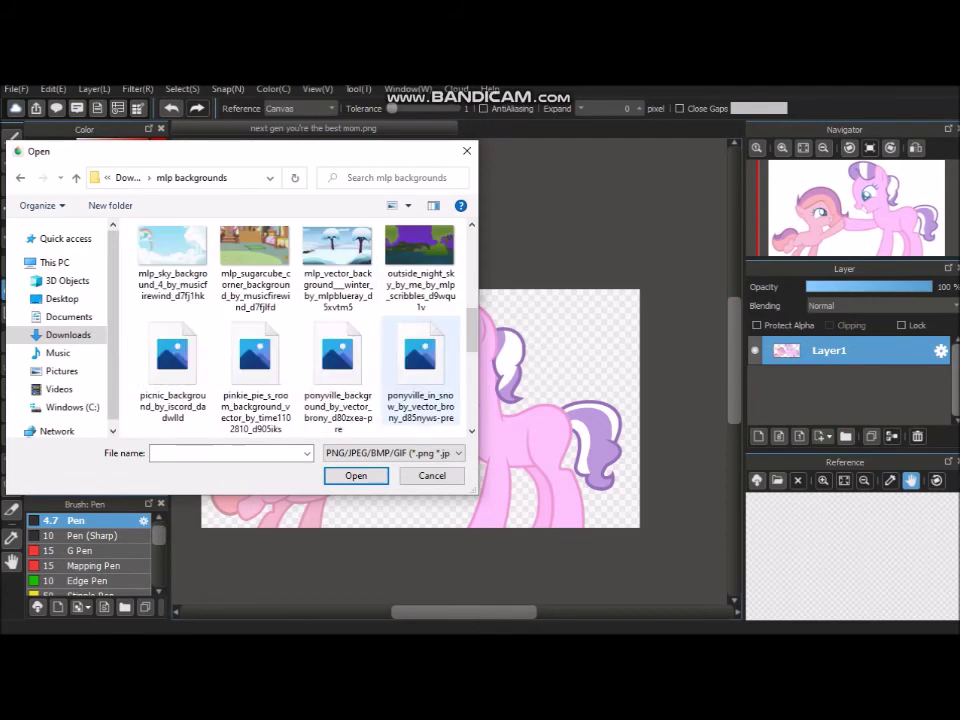
{"action": "scroll", "coordinate": [400, 320], "scroll_direction": "up", "scroll_amount": 10}
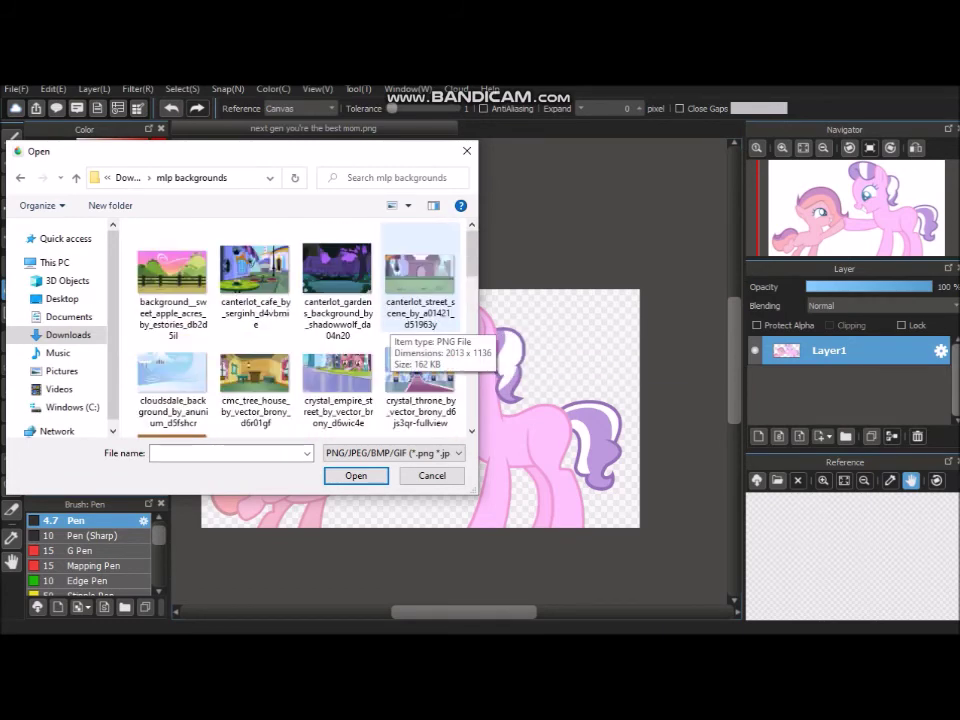
{"action": "scroll", "coordinate": [388, 322], "scroll_direction": "down", "scroll_amount": 5}
{"action": "double_click", "coordinate": [418, 368]}
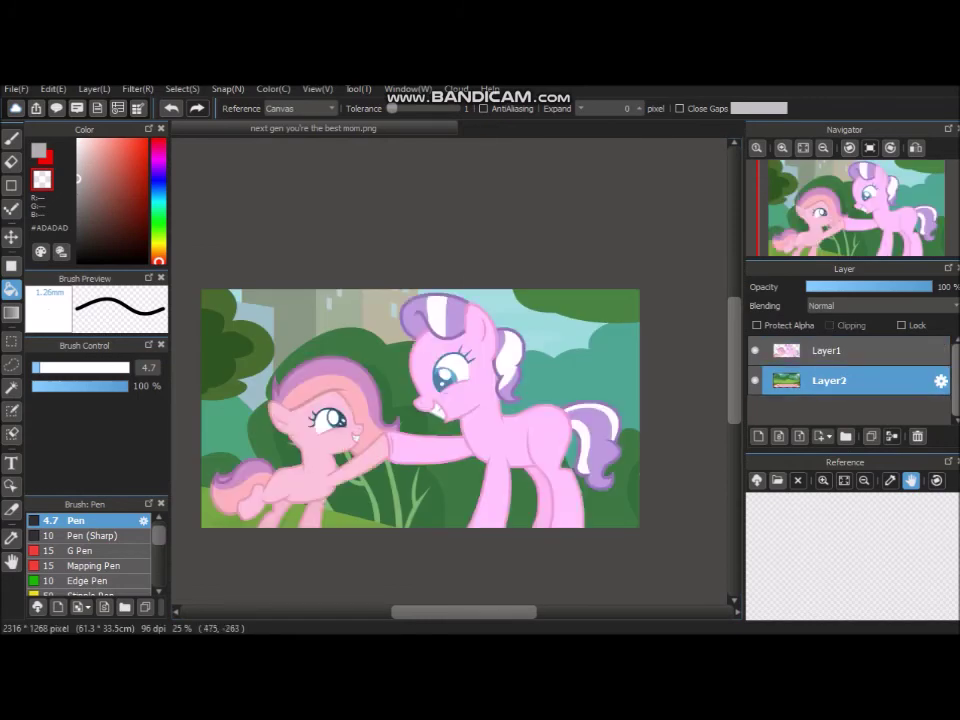
- Scale the background layer down so the scene with the checkered picnic blanket fits the canvas behind the ponies
{"action": "key", "text": "ctrl+t"}
{"action": "left_click_drag", "start_coordinate": [202, 291], "coordinate": [274, 297]}
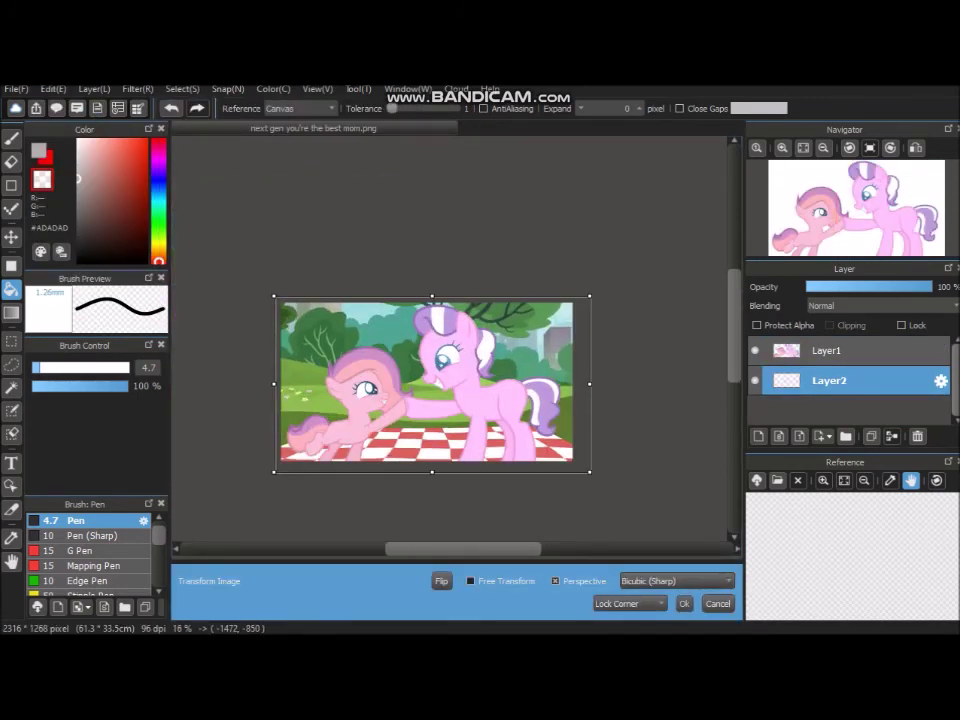
{"action": "left_click", "coordinate": [684, 603]}
- Add the blue crown cutie mark as a new layer above the ponies and shrink it onto the larger pony's flank
{"action": "left_click", "coordinate": [826, 350]}
{"action": "key", "text": "ctrl+o"}
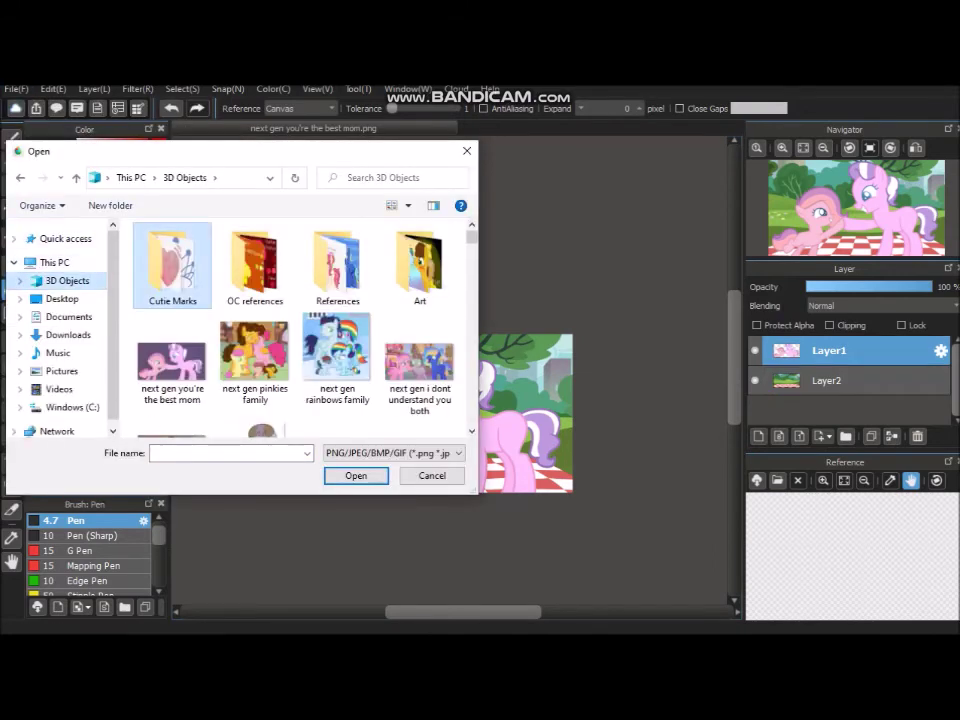
{"action": "double_click", "coordinate": [172, 360]}
{"action": "key", "text": "ctrl+t"}
{"action": "mouse_move", "coordinate": [572, 493]}
{"action": "left_mouse_down"}
{"action": "mouse_move", "coordinate": [422, 392]}
{"action": "mouse_move", "coordinate": [557, 482]}
{"action": "left_mouse_up"}
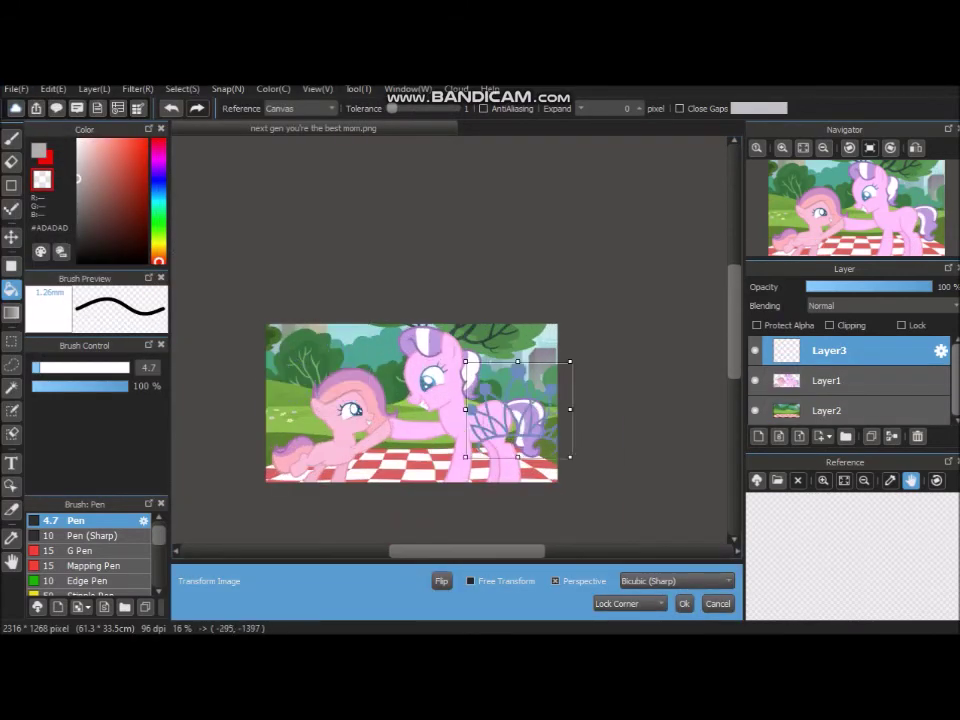
{"action": "scroll", "coordinate": [508, 419], "scroll_direction": "up", "scroll_amount": 3}
{"action": "scroll", "coordinate": [447, 362], "scroll_direction": "up", "scroll_amount": 3}
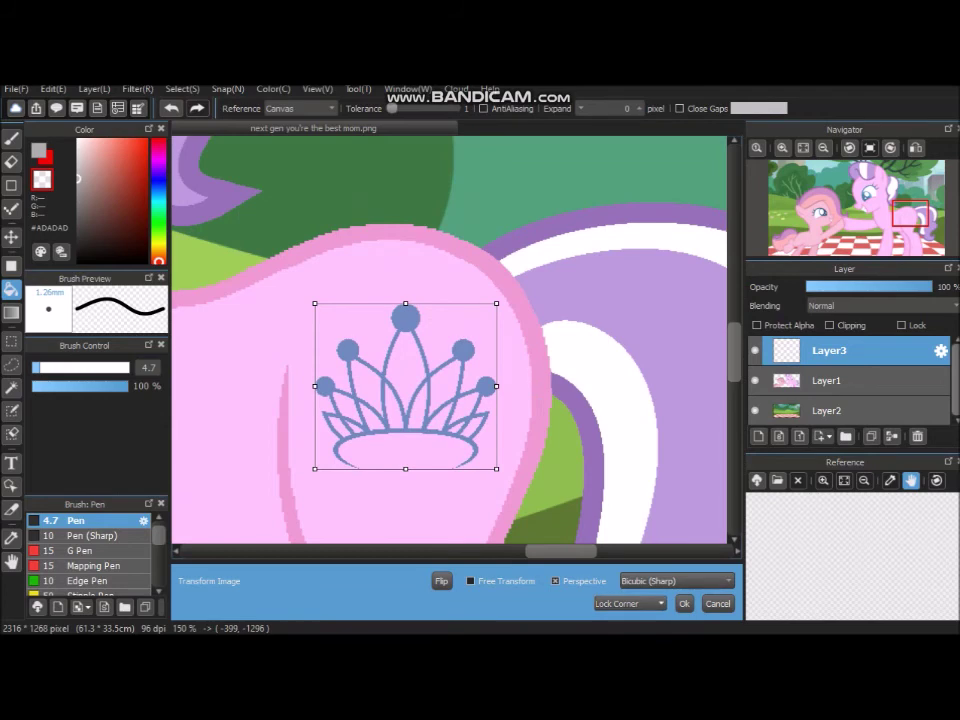
{"action": "key", "text": "Return"}
- Add the heart-and-rose cutie mark as a new layer, then shrink and rotate it onto the small pony's flank
{"action": "scroll", "coordinate": [450, 340], "scroll_direction": "down", "scroll_amount": 3}
{"action": "key", "text": "ctrl+o"}
{"action": "key", "text": "Return"}
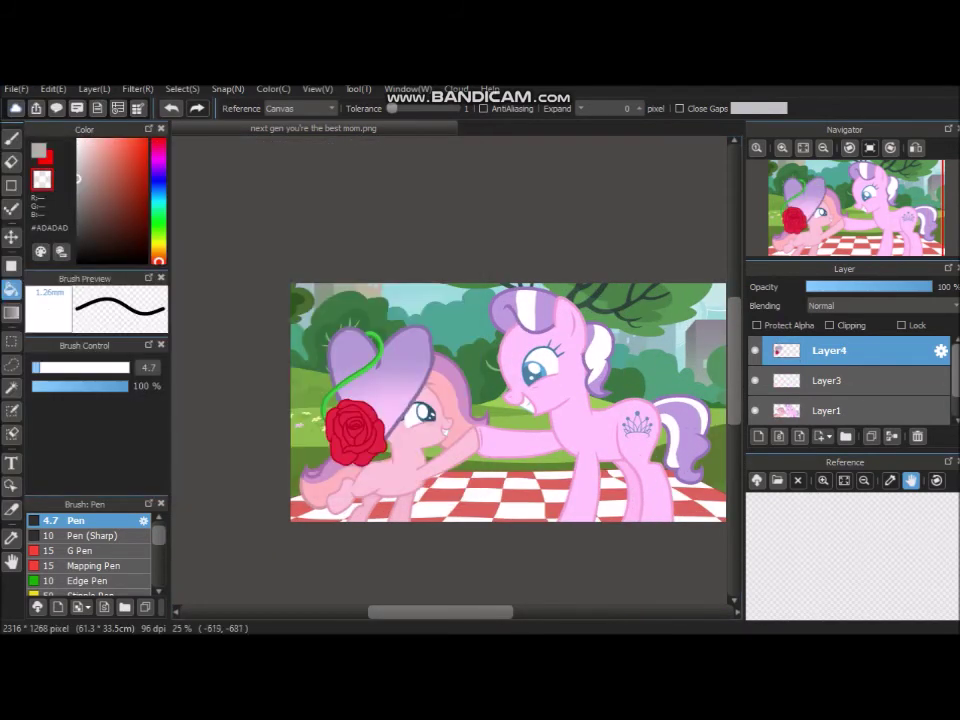
{"action": "key", "text": "ctrl+t"}
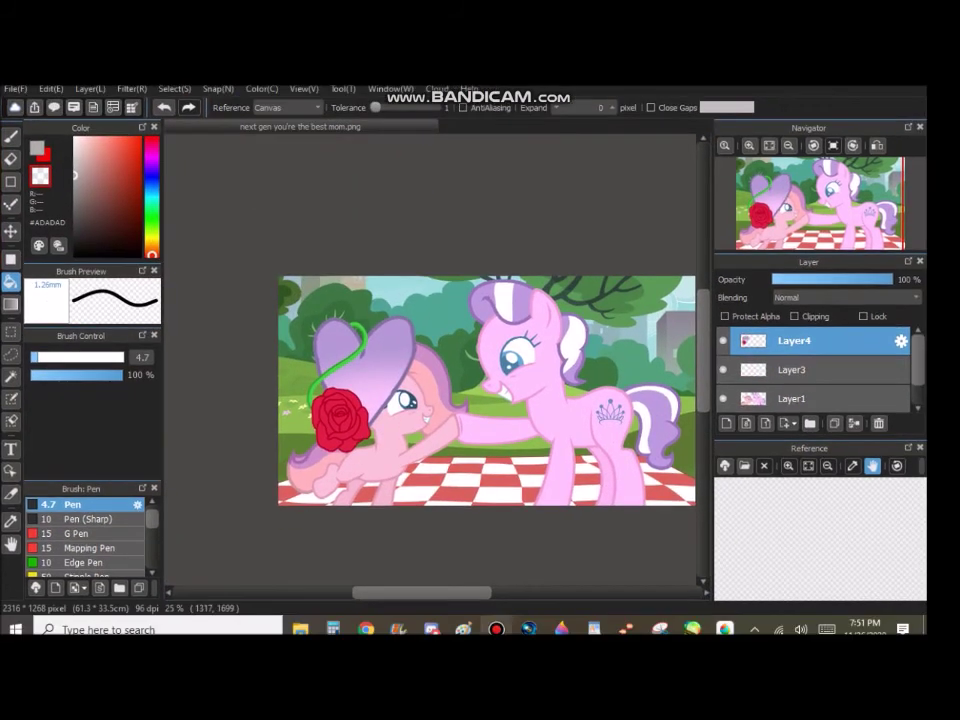
{"action": "left_click", "coordinate": [182, 89]}
{"action": "left_click_drag", "start_coordinate": [388, 378], "coordinate": [356, 340]}
{"action": "scroll", "coordinate": [308, 286], "scroll_direction": "up", "scroll_amount": 5}
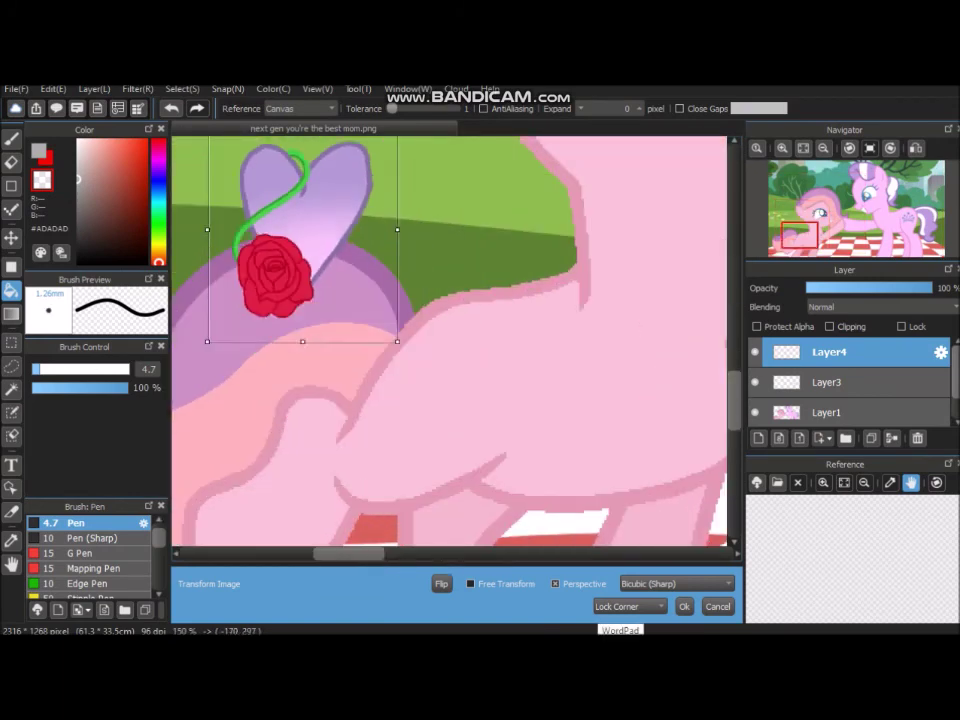
{"action": "key", "text": "Return"}
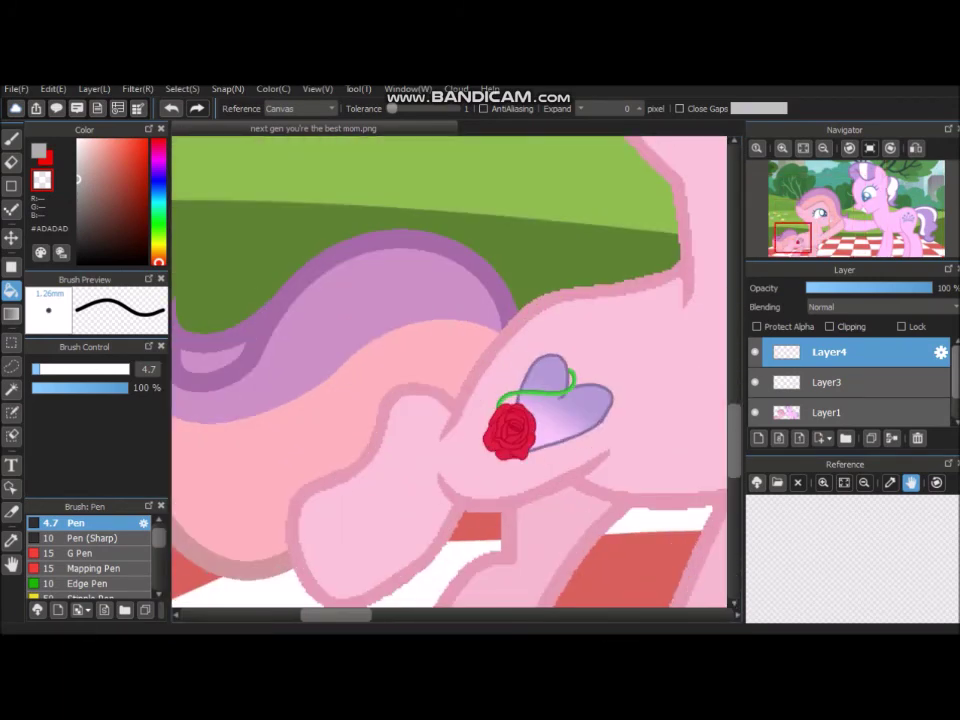
- Reduce and reposition the heart-and-rose mark slightly, then merge both cutie mark layers into the pony layer
{"action": "key", "text": "ctrl+t"}
{"action": "key", "text": "Return"}
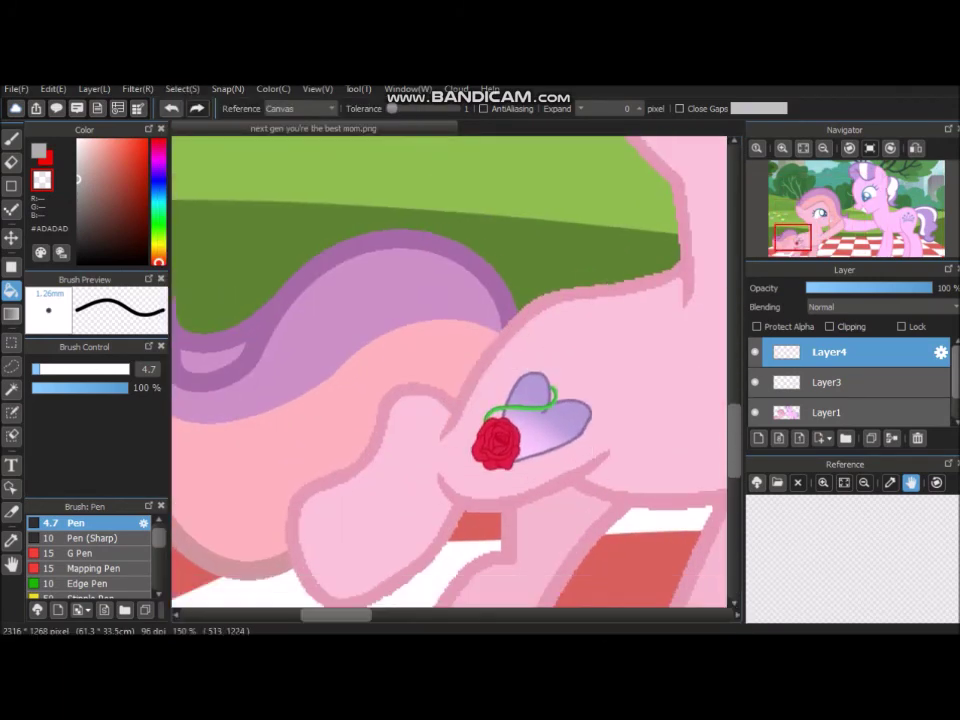
{"action": "key", "text": "ctrl+e"}
{"action": "key", "text": "ctrl+e"}
{"action": "key", "text": "ctrl+0"}
{"action": "scroll", "coordinate": [456, 370], "scroll_direction": "up", "scroll_amount": 2}
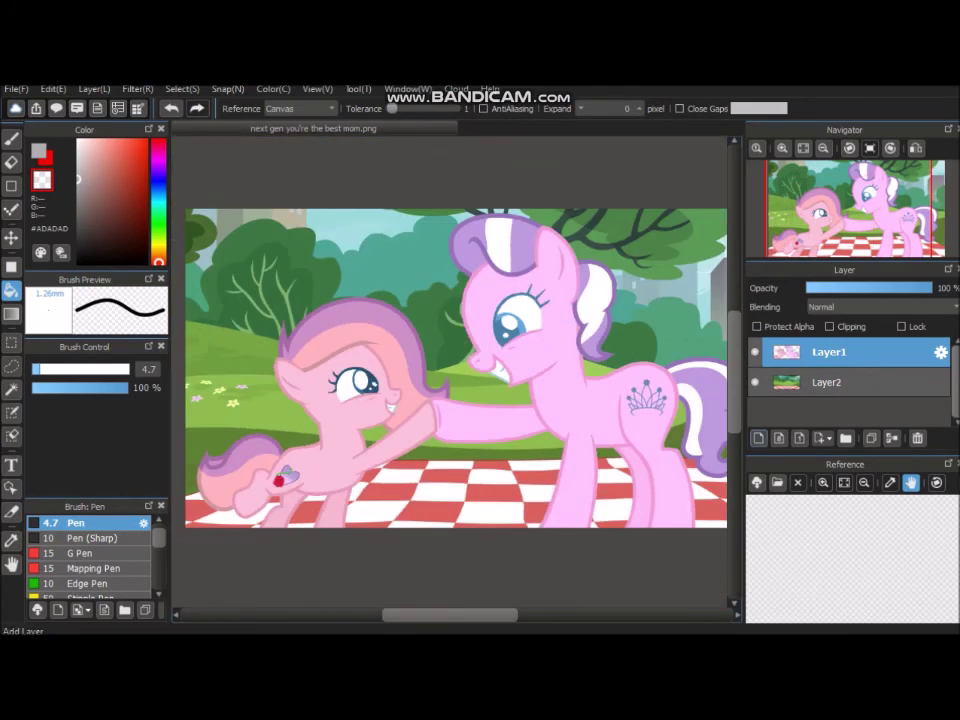
- Add the watermark PNG from the Desktop as a new layer, scaled down over the blanket beside the small pony's legs
{"action": "left_click", "coordinate": [16, 89]}
{"action": "left_click", "coordinate": [60, 230]}
{"action": "left_click", "coordinate": [61, 300]}
{"action": "left_click", "coordinate": [172, 281]}
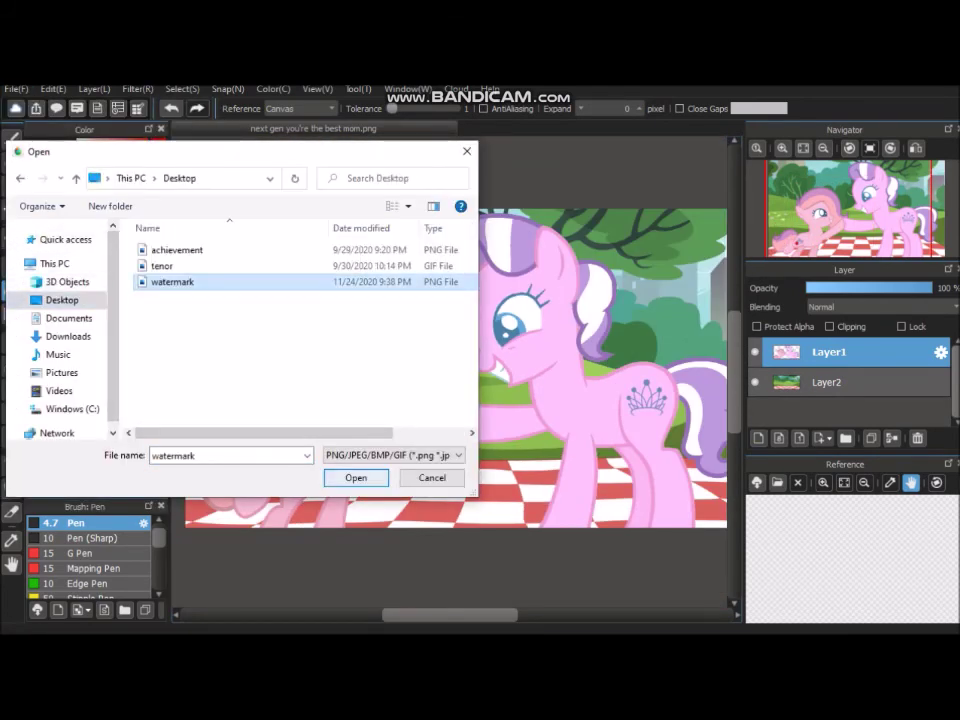
{"action": "left_click", "coordinate": [356, 477]}
{"action": "left_click_drag", "start_coordinate": [536, 290], "coordinate": [375, 225]}
{"action": "left_click_drag", "start_coordinate": [284, 205], "coordinate": [349, 479]}
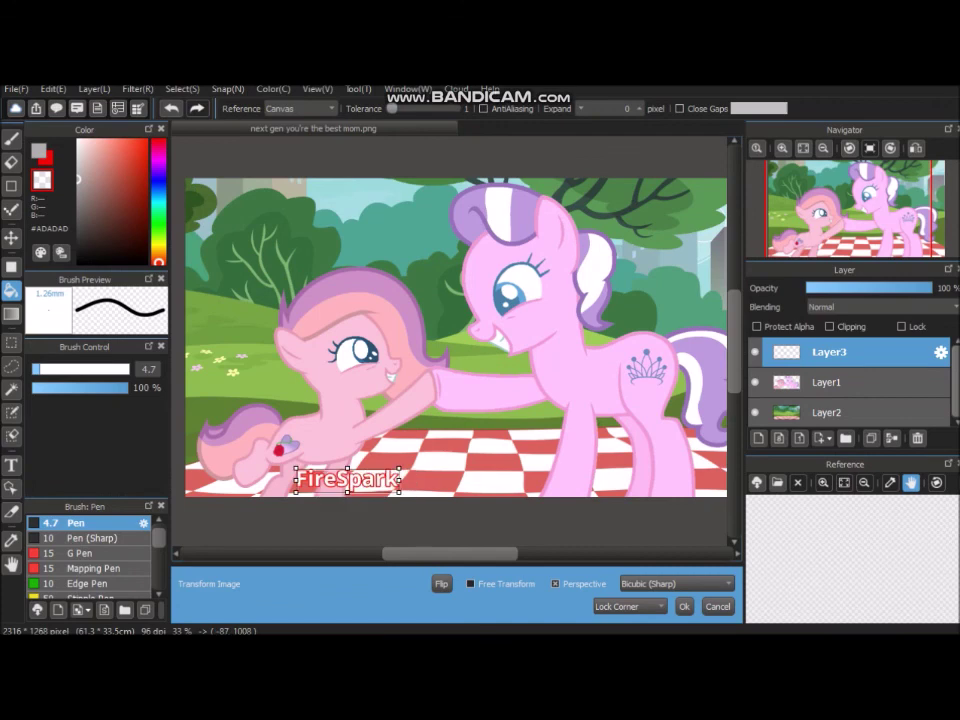
{"action": "key", "text": "Return"}
- Add a second copy of the Desktop watermark PNG by the larger pony's front legs, on the same layer as the first
{"action": "key", "text": "ctrl+s"}
{"action": "key", "text": "Escape"}
{"action": "key", "text": "alt+f"}
{"action": "key", "text": "o"}
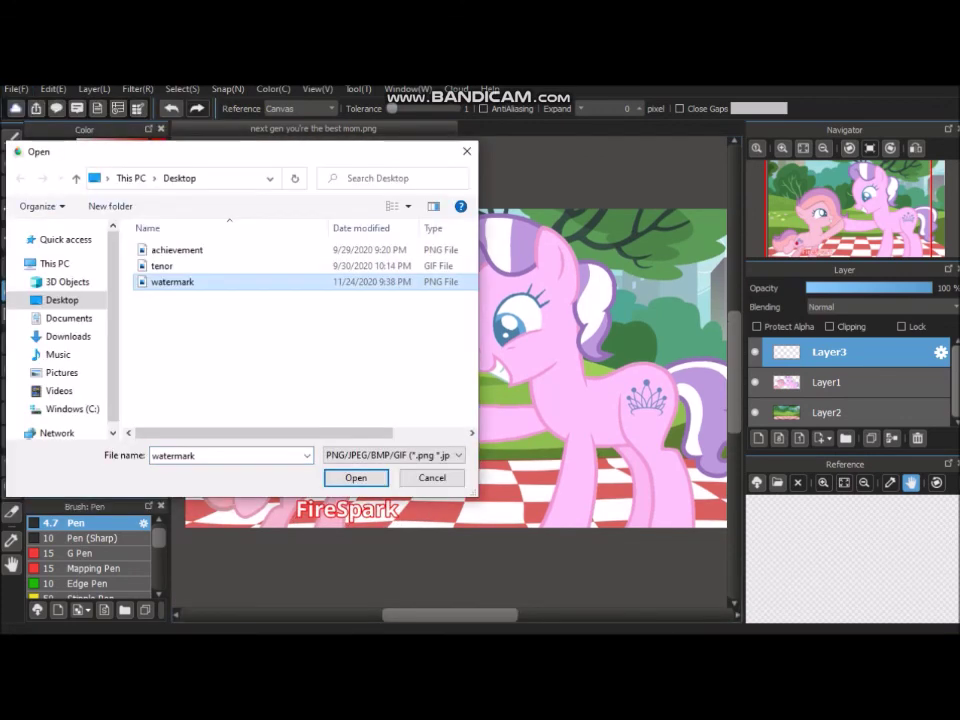
{"action": "key", "text": "Return"}
- Set the watermark layer's opacity to 53 % and move the two watermarks apart toward the picture's lower corners
{"action": "left_click_drag", "start_coordinate": [930, 288], "coordinate": [861, 288]}
{"action": "key", "text": "m"}
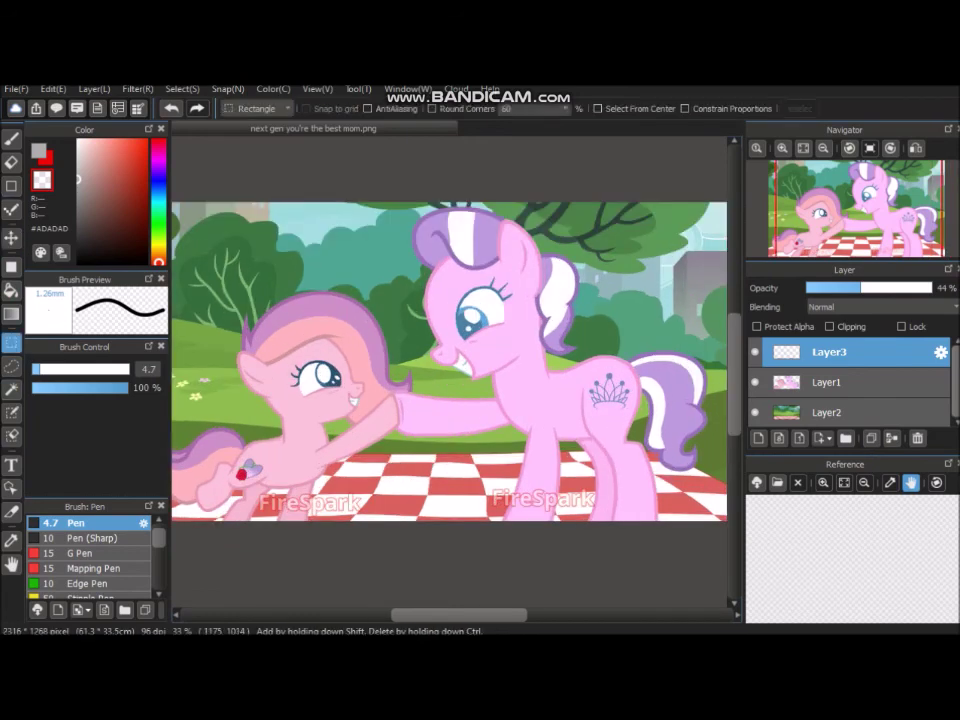
{"action": "left_click_drag", "start_coordinate": [505, 465], "coordinate": [642, 517]}
{"action": "key", "text": "v"}
{"action": "left_click_drag", "start_coordinate": [573, 492], "coordinate": [618, 502]}
{"action": "scroll", "coordinate": [450, 400], "scroll_direction": "up", "scroll_amount": 3}
{"action": "left_click_drag", "start_coordinate": [587, 445], "coordinate": [405, 432]}
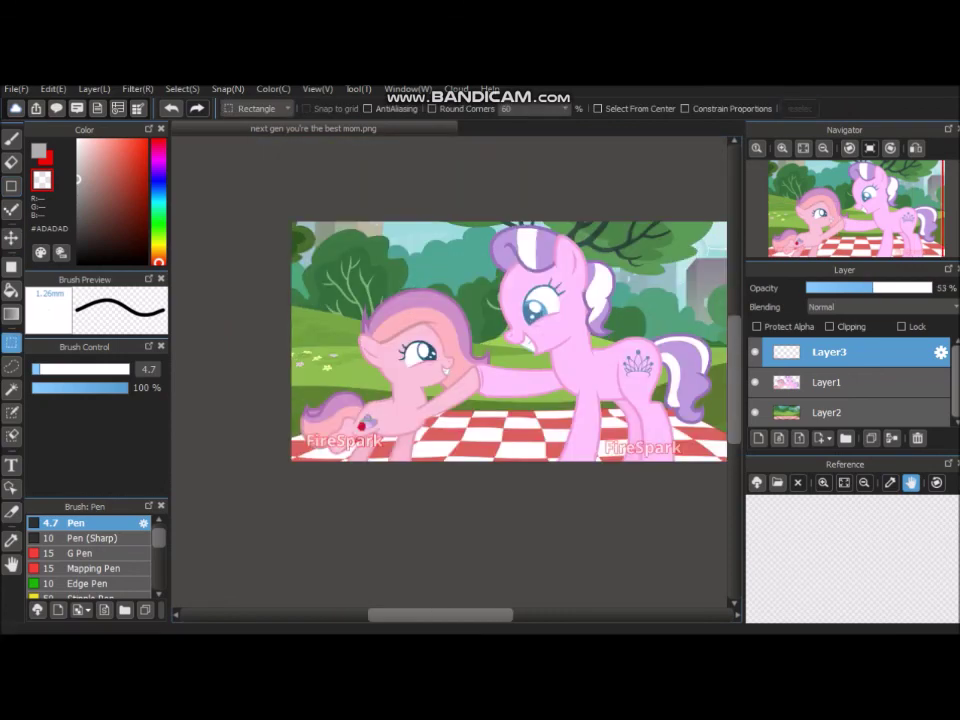
- Save the finished picture as a PNG file with the Transparent PNG setting
{"action": "key", "text": "ctrl+shift+s"}
{"action": "key", "text": "Return"}
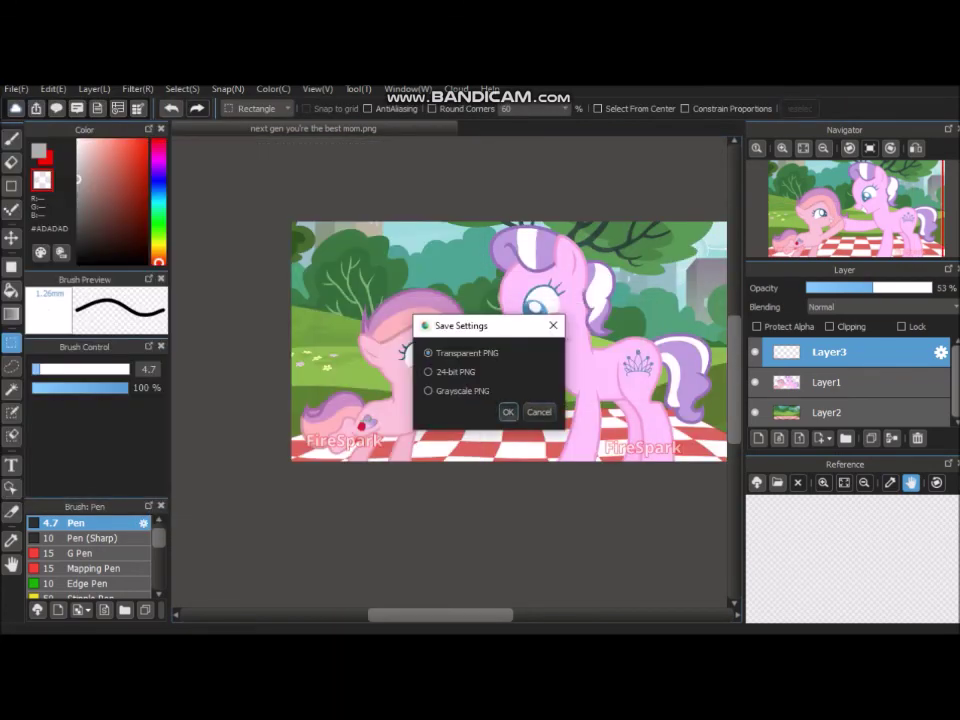